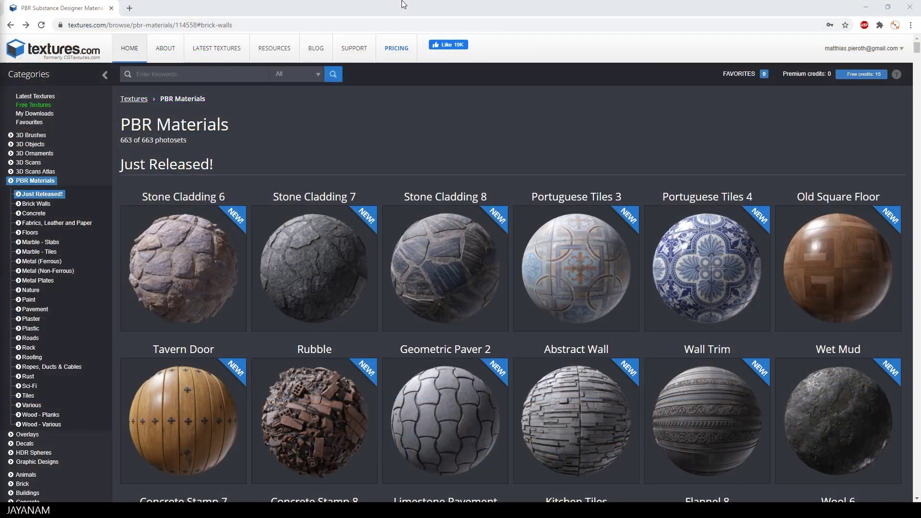
Scroll down to Brick Walls and open the Medieval Mixed Size Brick PBR0016 material page
key("ctrl+l")
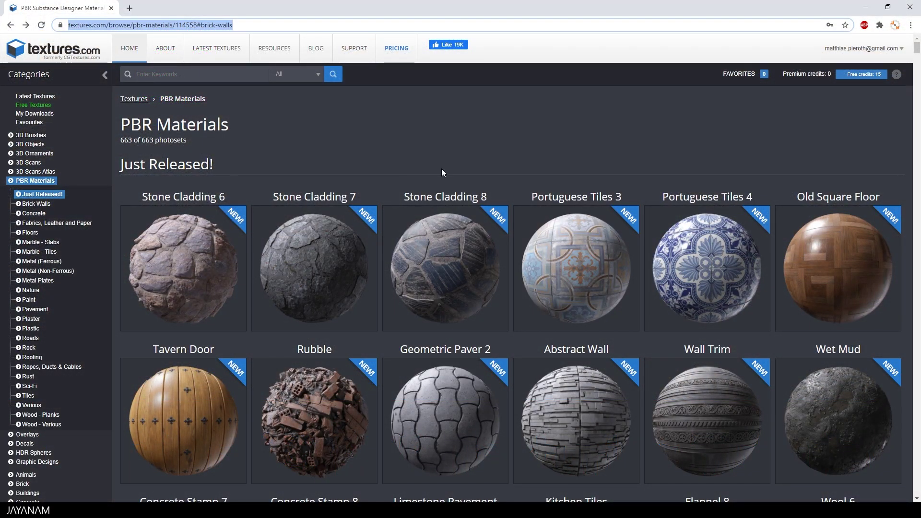
middle_click(449, 148)
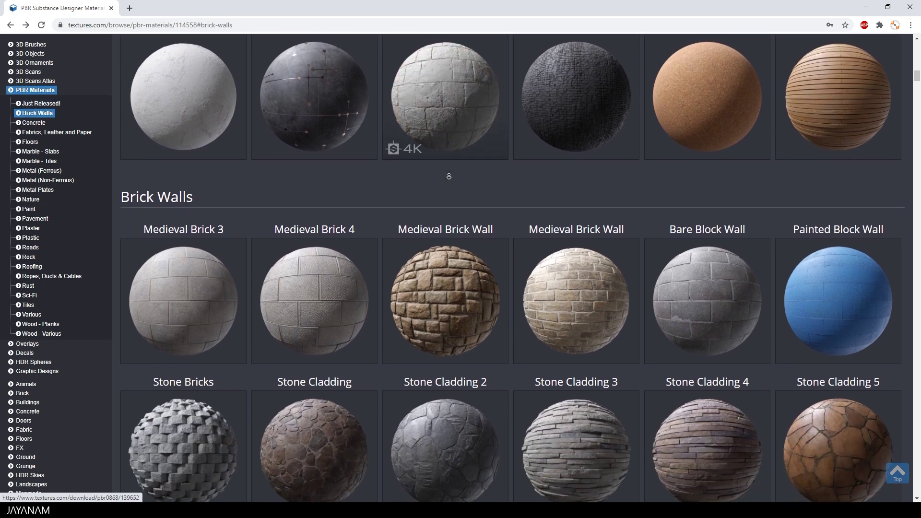
middle_click(449, 177)
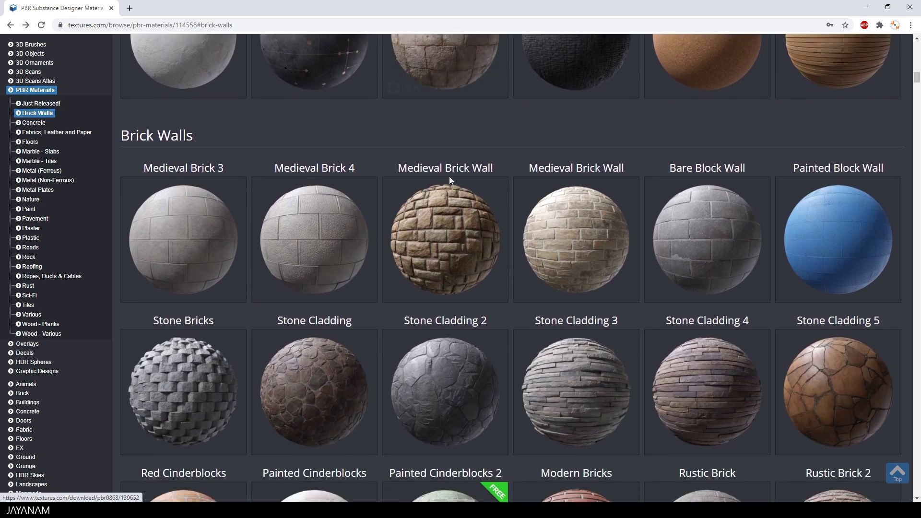
left_click(458, 227)
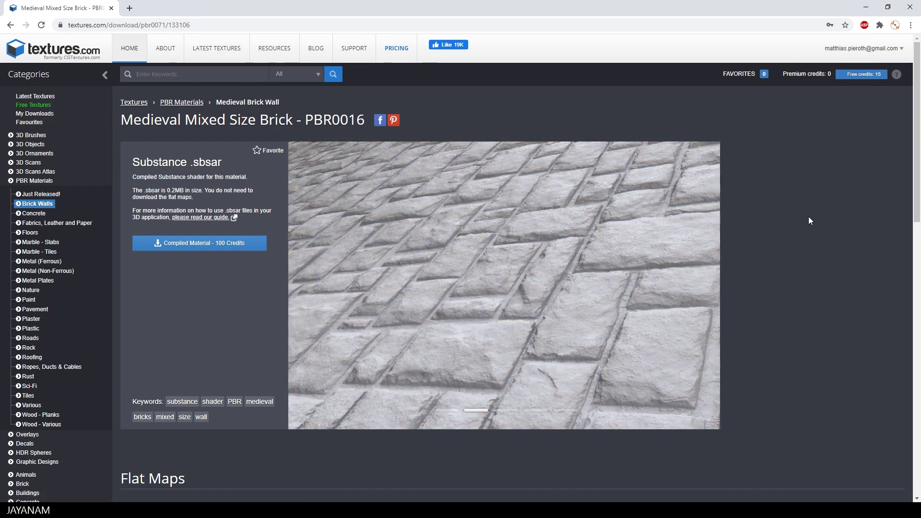
Download the medium 1024x1024 Albedo map into a new Img folder inside Floor
scroll(808, 217, "down", 6)
scroll(792, 202, "down", 1)
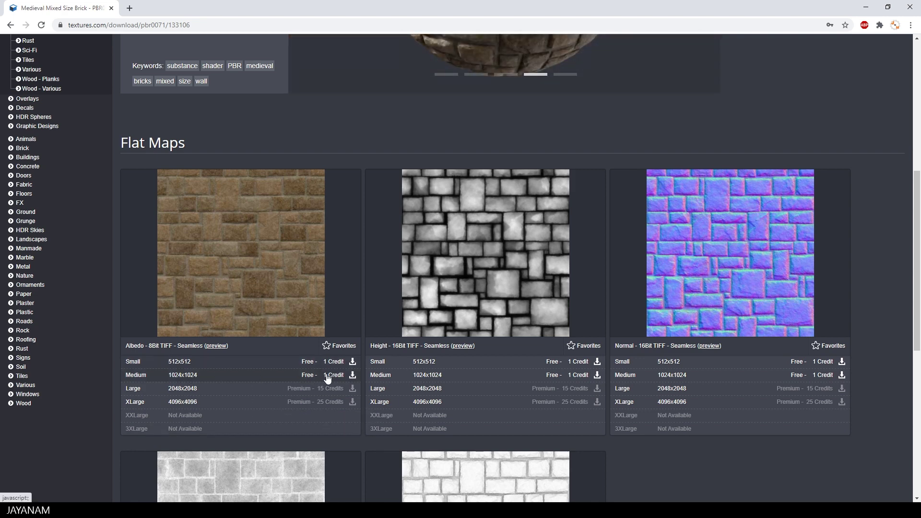
left_click(353, 374)
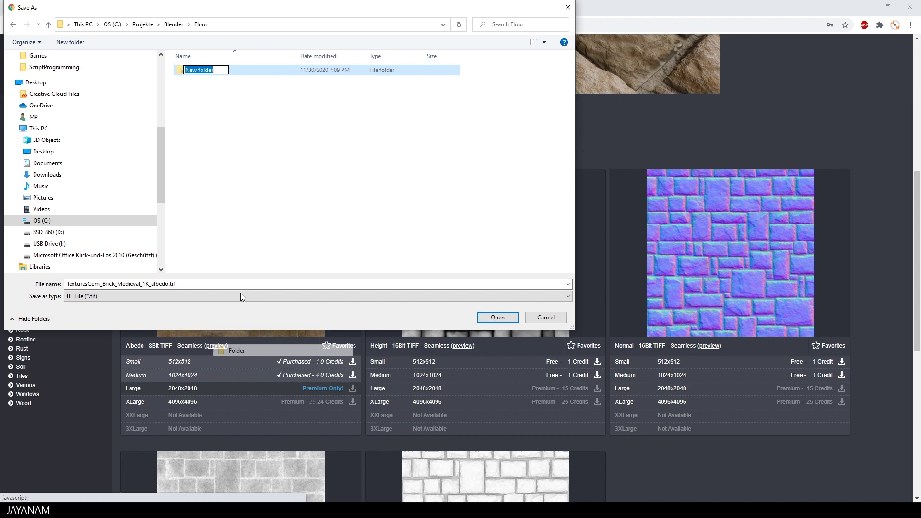
double_click(189, 71)
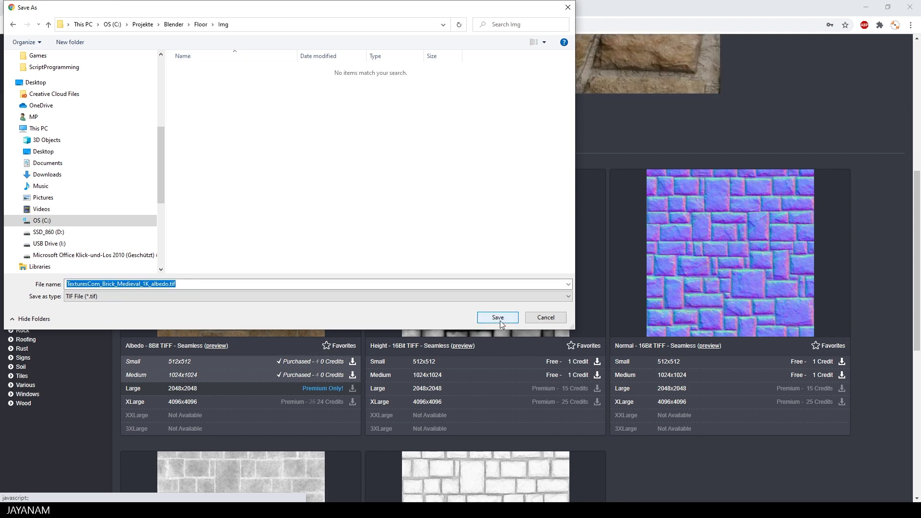
left_click(497, 318)
Download the medium Normal and Roughness maps into the same Img folder
left_click(842, 375)
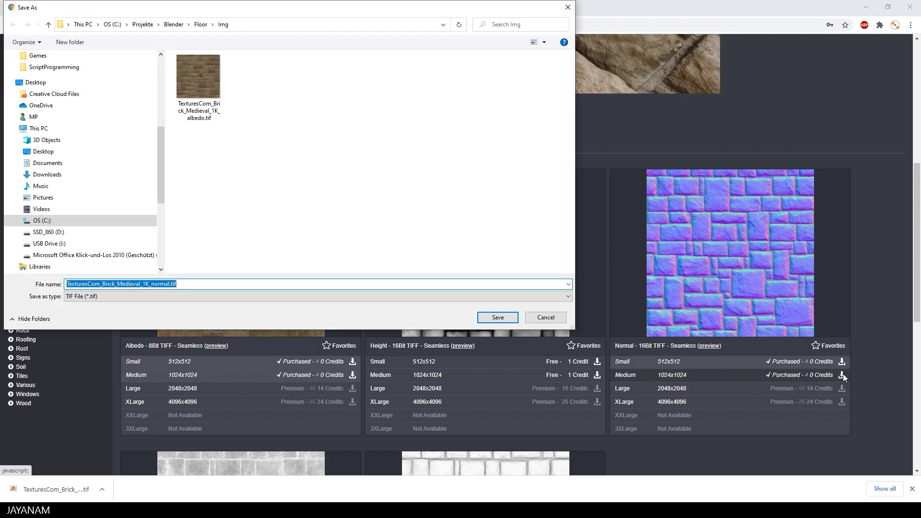
left_click(497, 318)
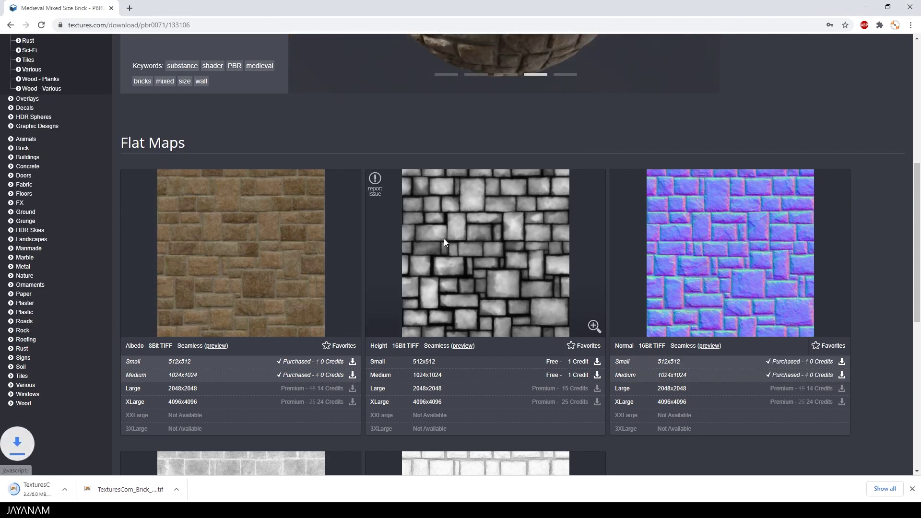
scroll(445, 238, "down", 7)
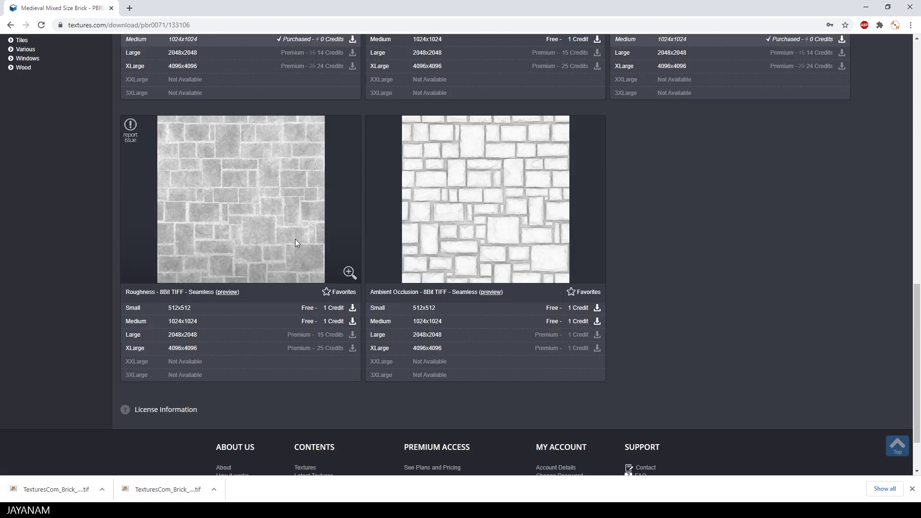
left_click(353, 321)
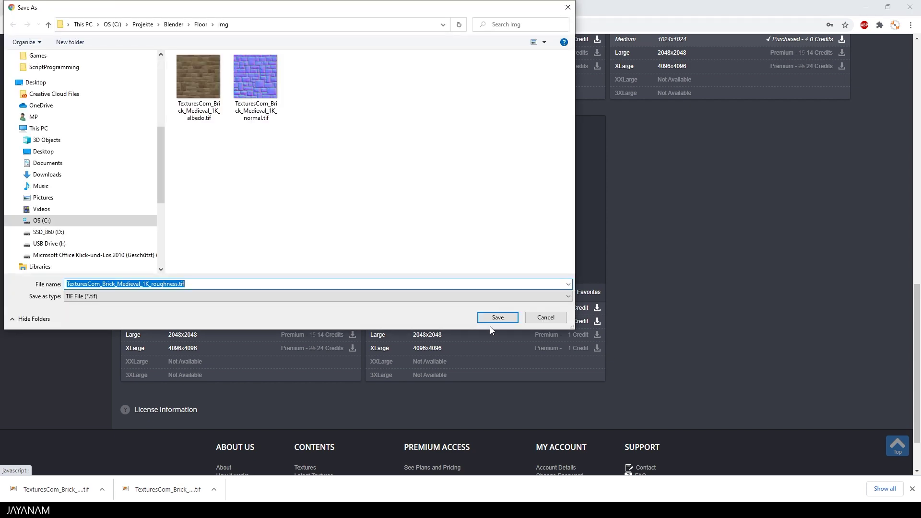
left_click(494, 318)
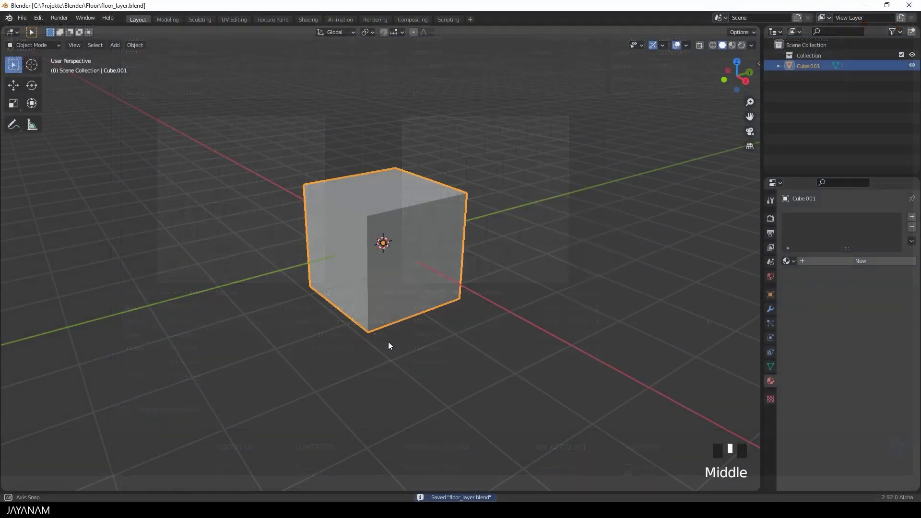
middle_click_drag(387, 342, 404, 304)
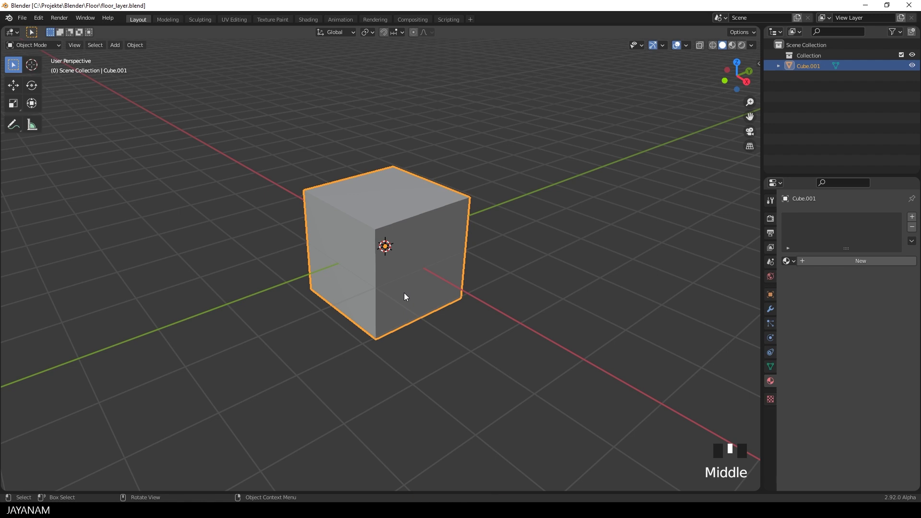
Delete the default cube and add a mesh plane in its place
key("Delete")
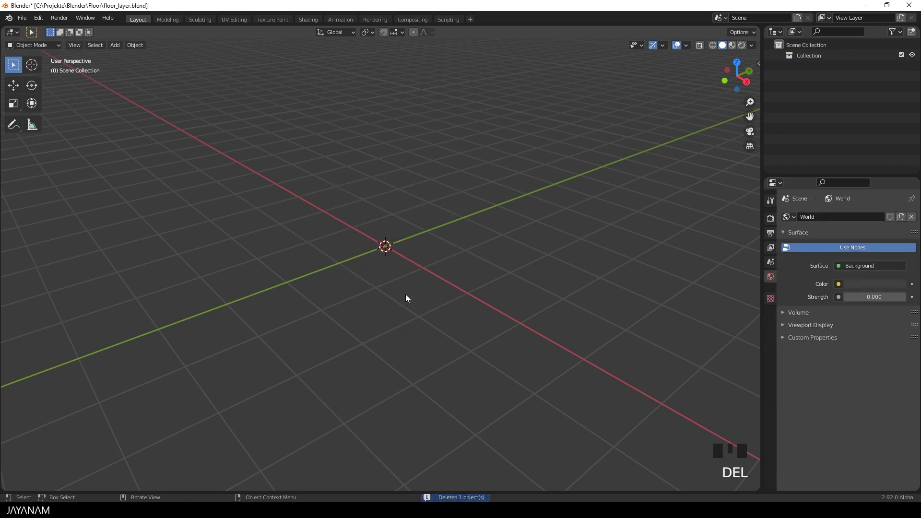
key("shift+a")
mouse_move(405, 295)
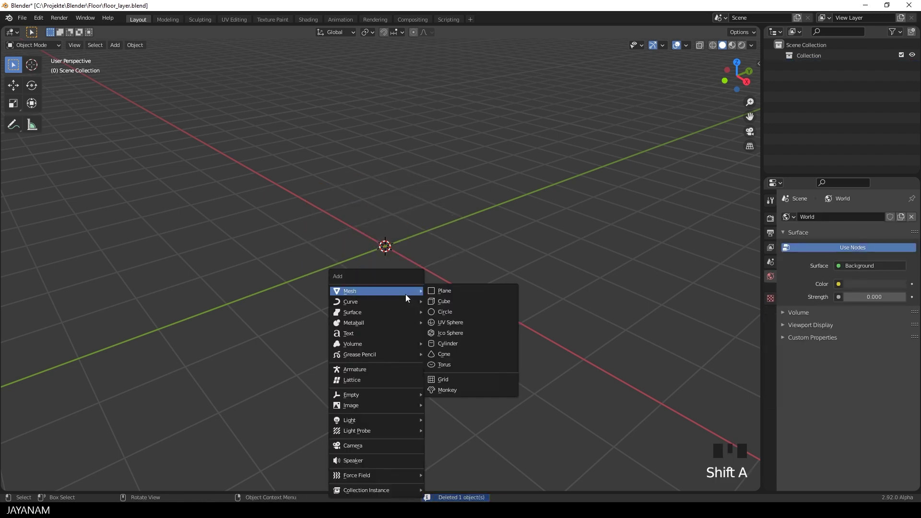
left_click(442, 291)
middle_click_drag(457, 291, 453, 300)
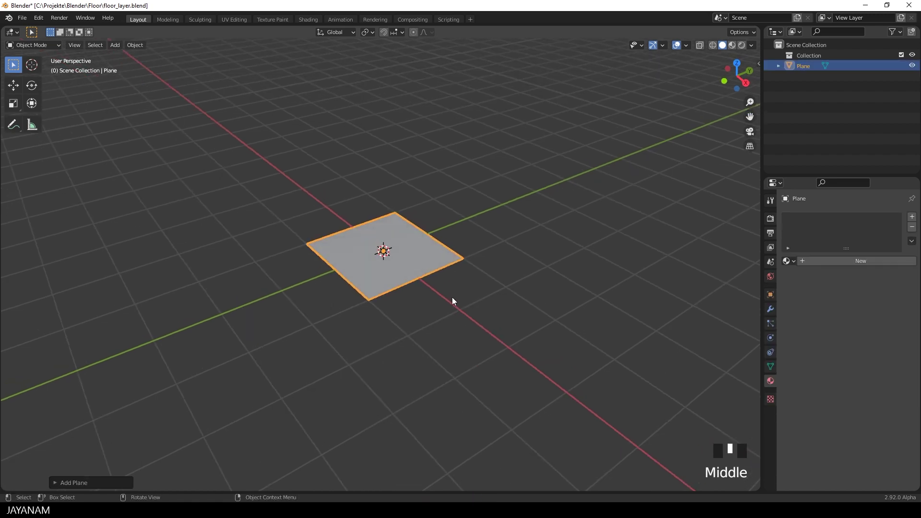
Scale the plane by 2 in Edit Mode, unwrap its UVs, and save floor_layer.blend
key("Tab")
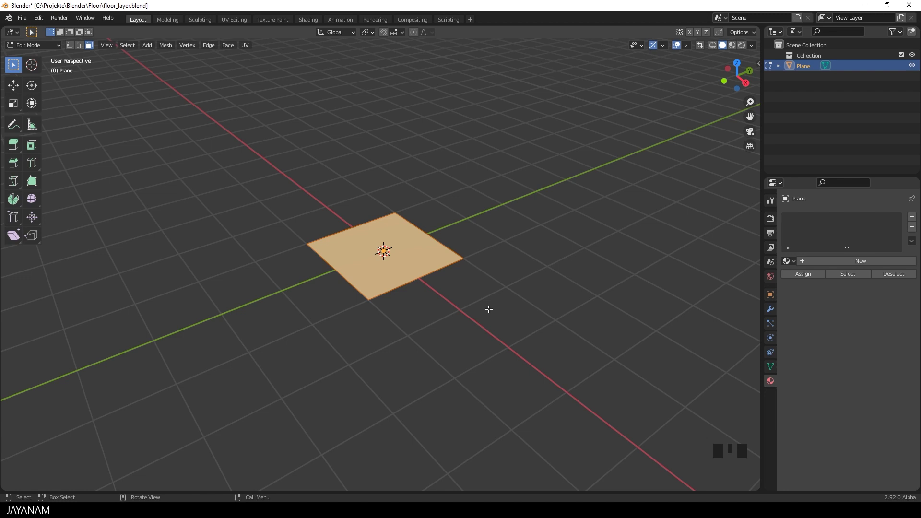
key("s")
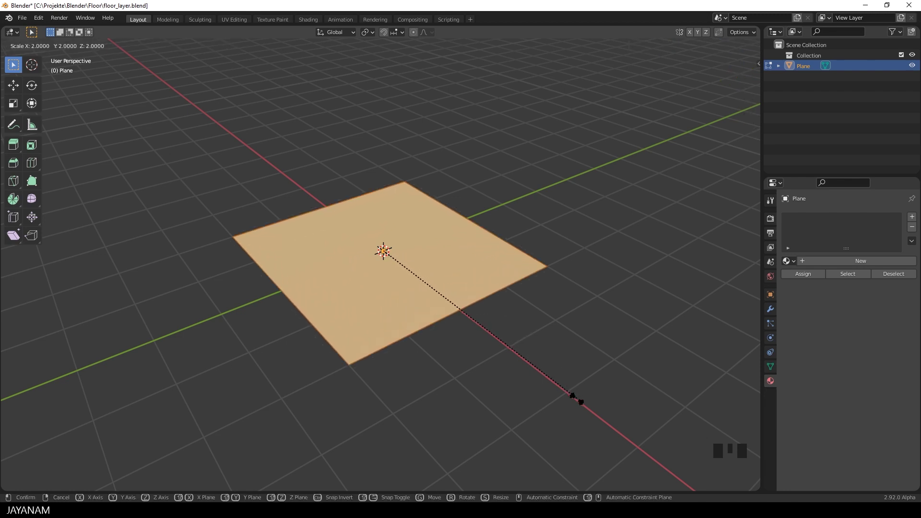
left_click(572, 397)
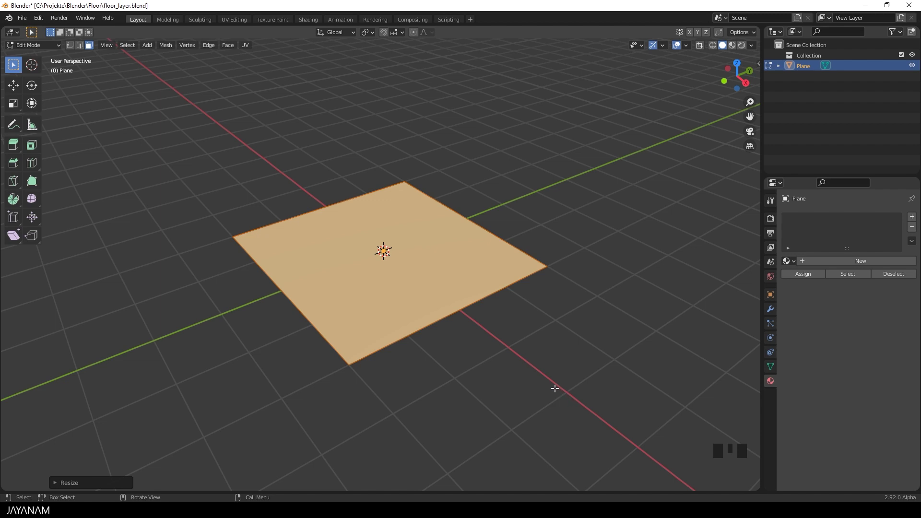
middle_click_drag(551, 385, 548, 380)
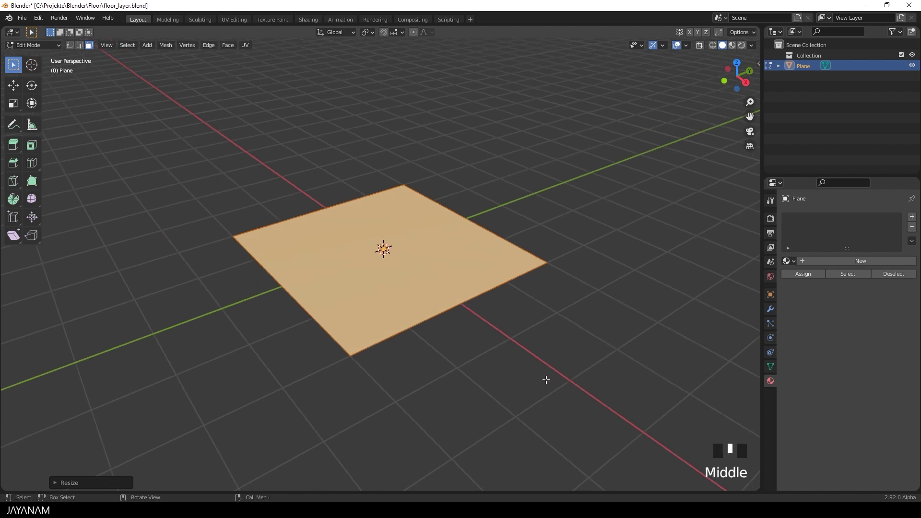
key("u")
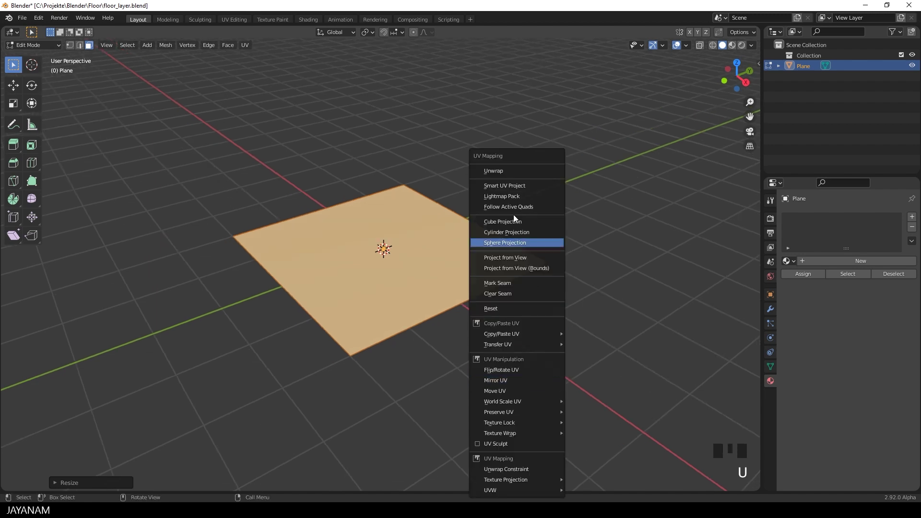
left_click(502, 171)
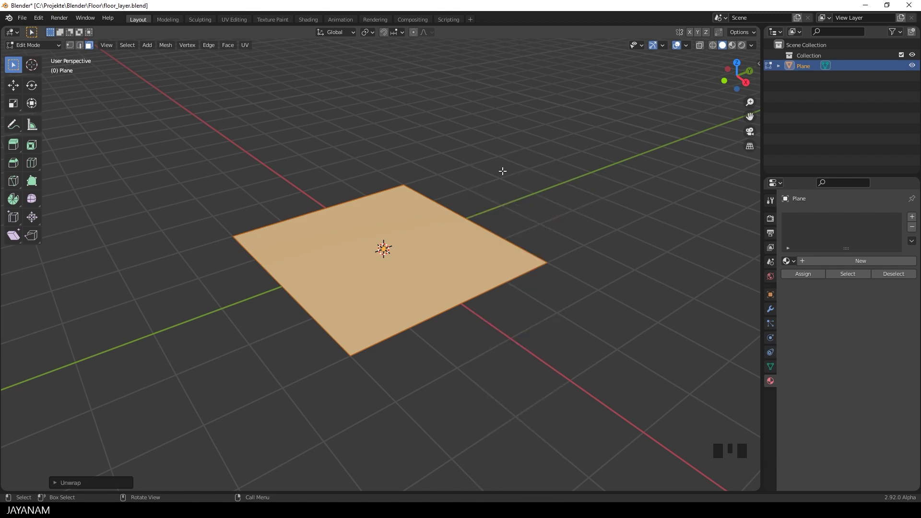
key("ctrl+s")
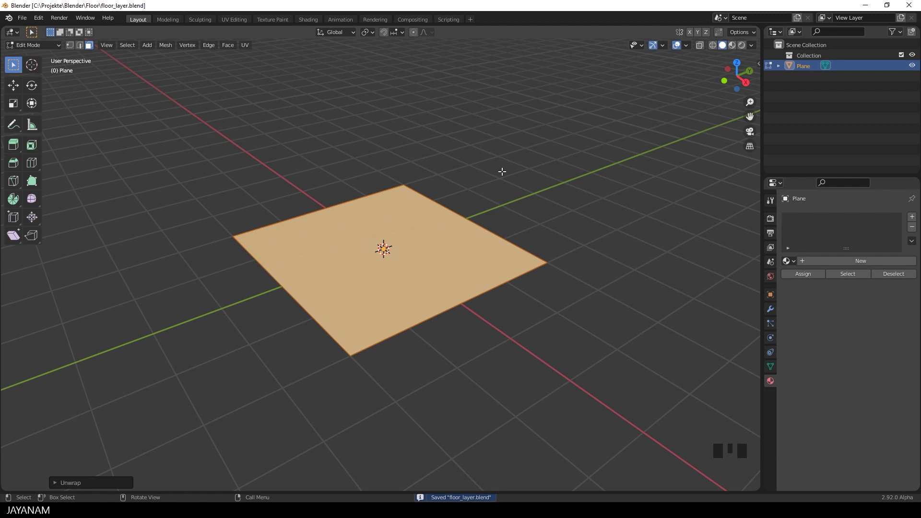
Switch the plane into Texture Paint mode
left_click(41, 45)
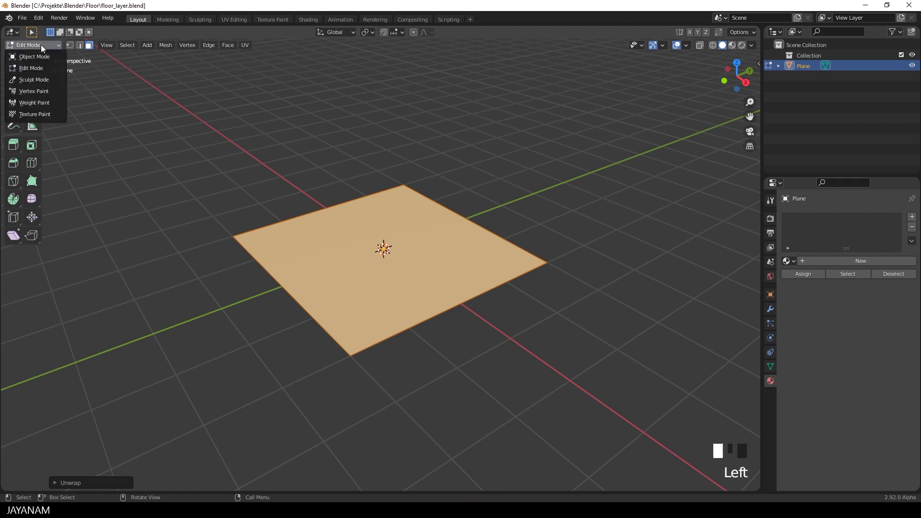
left_click(36, 115)
middle_click_drag(485, 149, 450, 163, "shift")
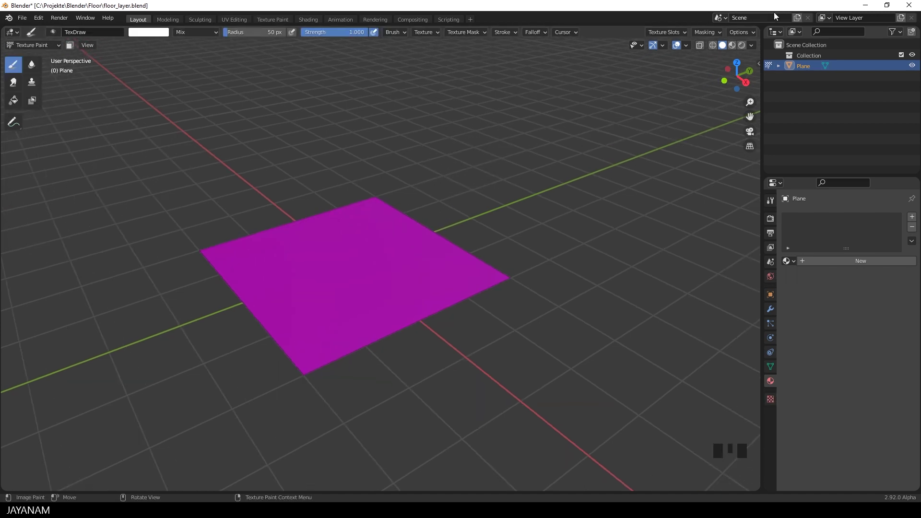
Split the viewport and make the right area a Shader Editor with its side panel hidden
left_click_drag(761, 27, 392, 42)
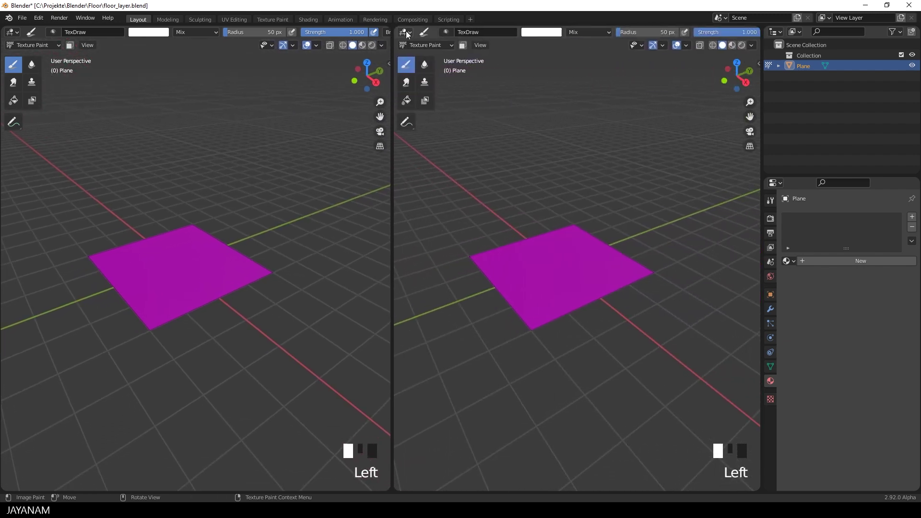
left_click(406, 32)
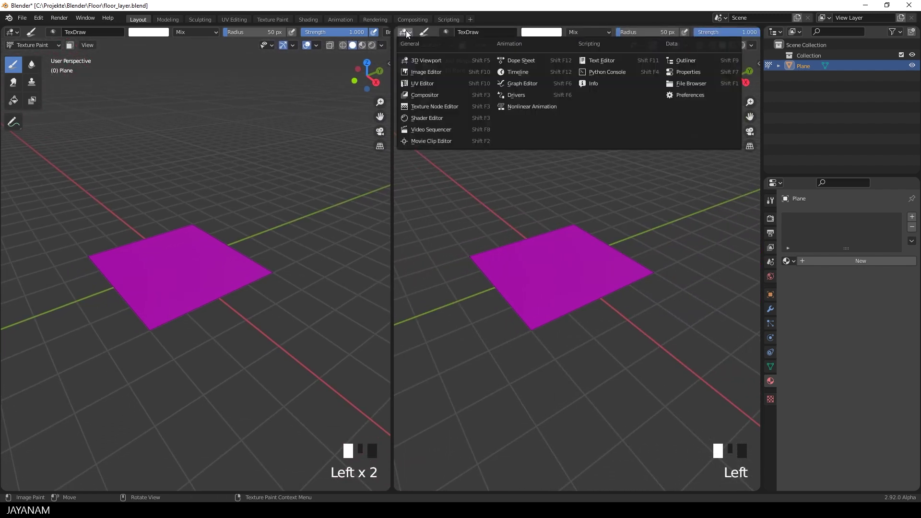
left_click(439, 120)
key("n")
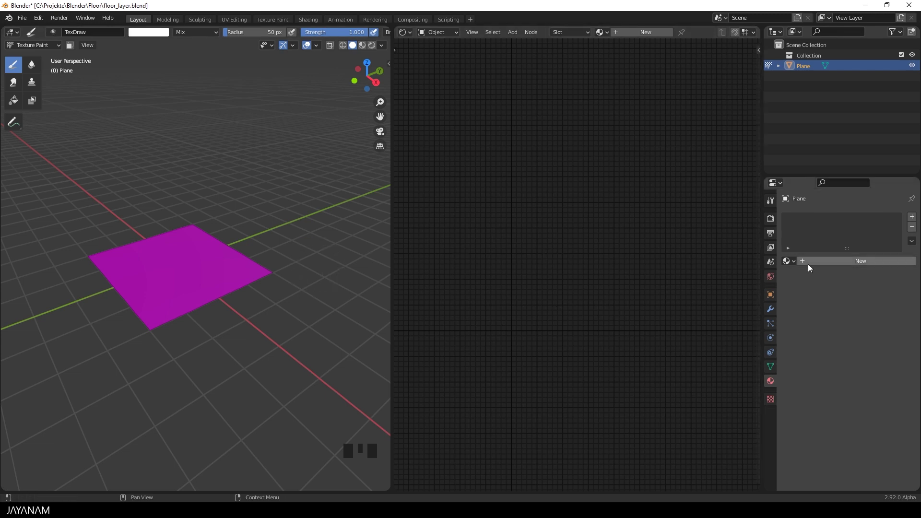
Create a new material named BricksMat and frame its nodes in the Shader Editor
left_click(821, 261)
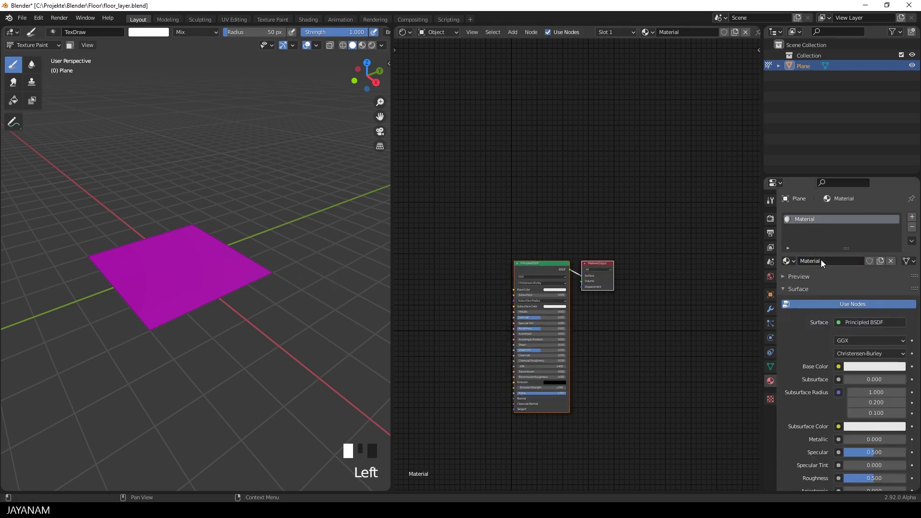
double_click(821, 260)
type("Bric")
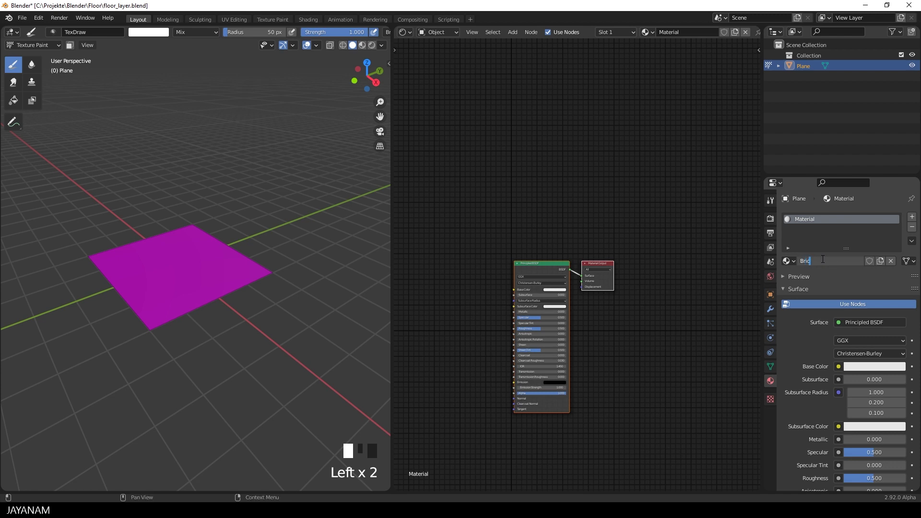
key("BackSpace")
type("cksMat")
key("Return")
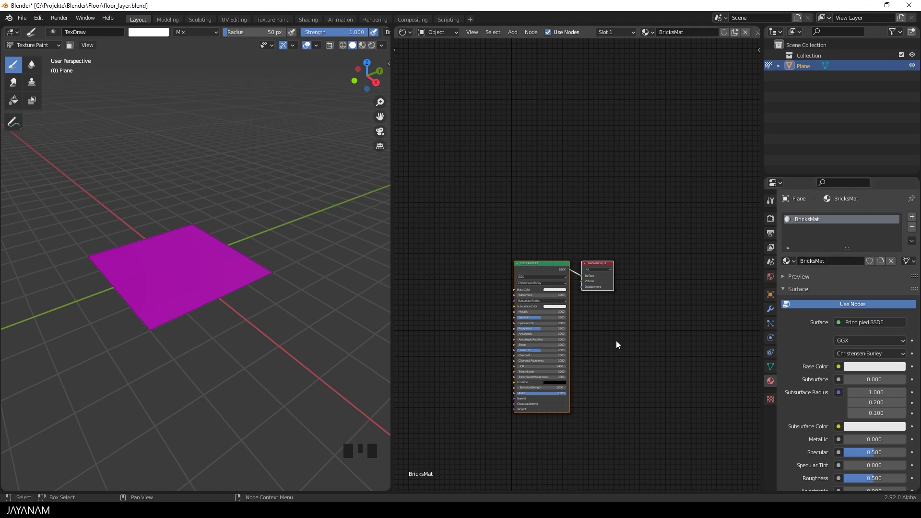
scroll(616, 340, "up", 3)
middle_click_drag(615, 341, 718, 254)
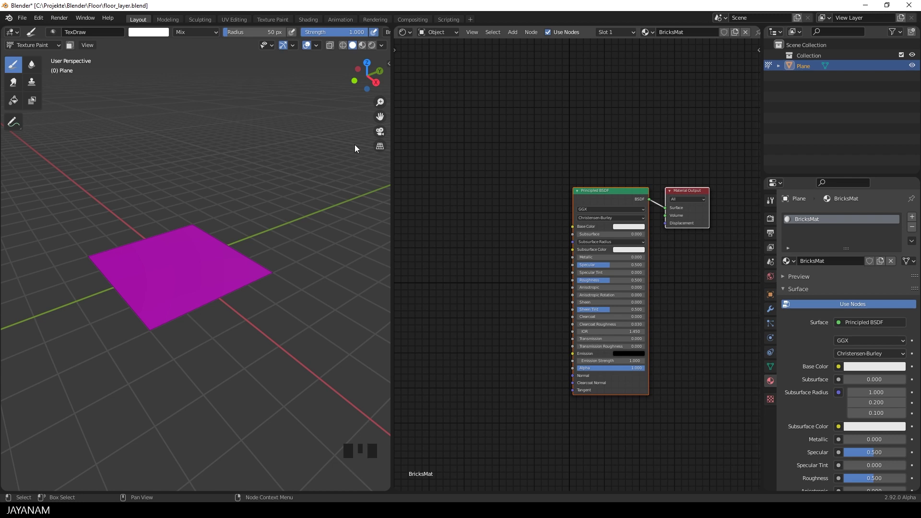
Add a 1024 x 1024 Base Color texture paint slot to BricksMat from the Tool tab
left_click(768, 199)
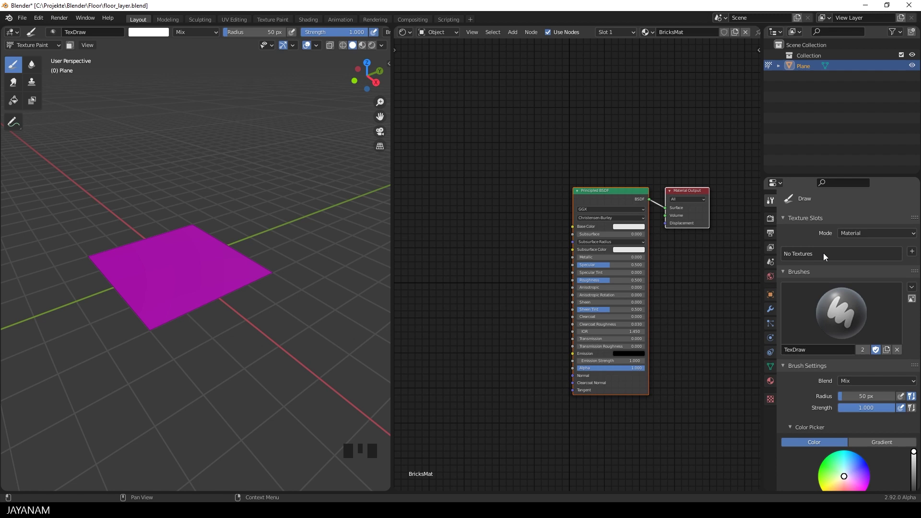
left_click(912, 254)
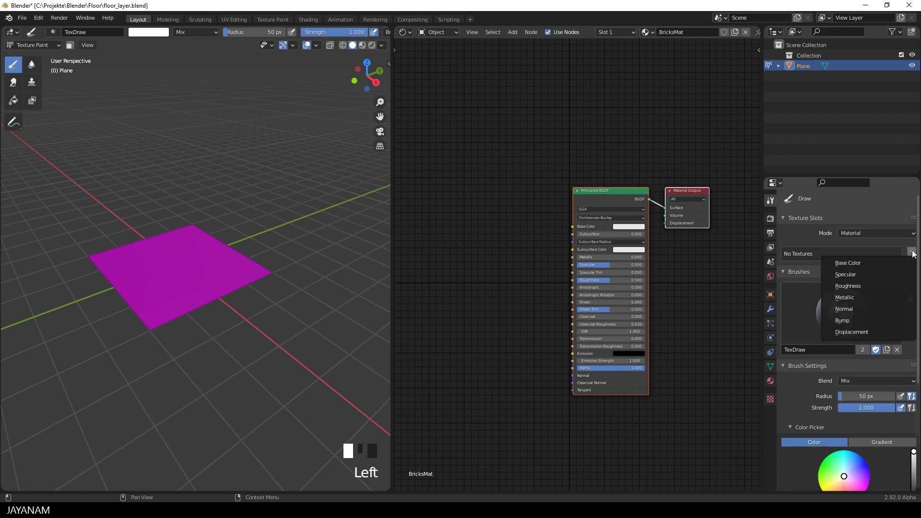
left_click(864, 262)
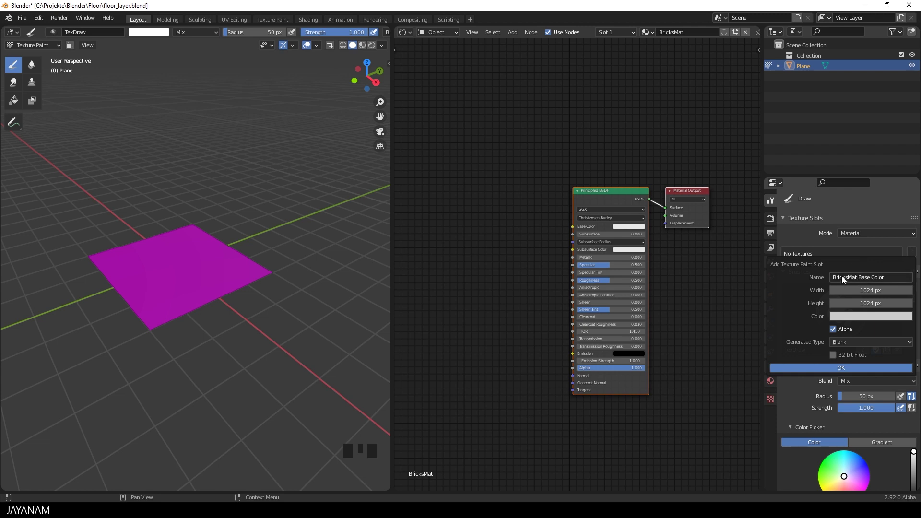
left_click(843, 368)
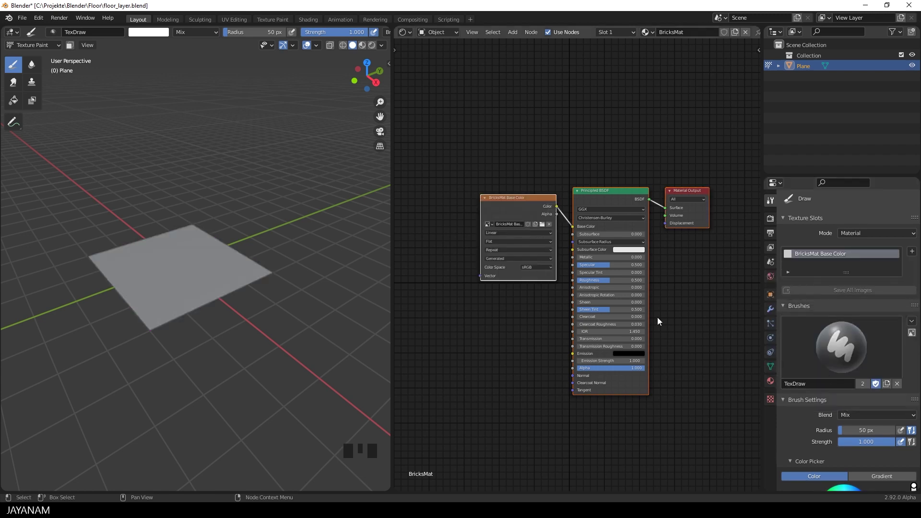
Switch the viewport to Material Preview shading and glance at the Eevee render settings
left_click(362, 45)
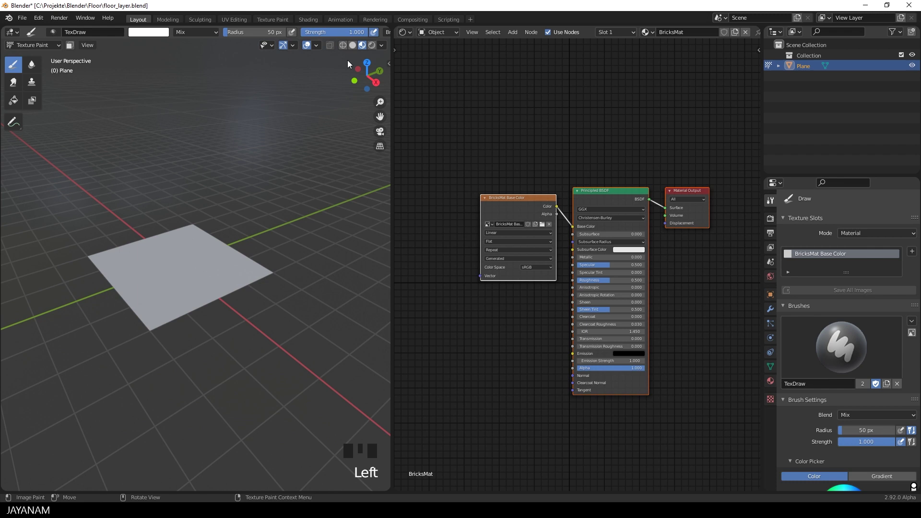
mouse_move(257, 223)
middle_mouse_down("shift")
mouse_move(291, 214)
mouse_move(276, 208)
middle_mouse_up("shift")
scroll(291, 213, "up", 3)
scroll(284, 210, "down", 1)
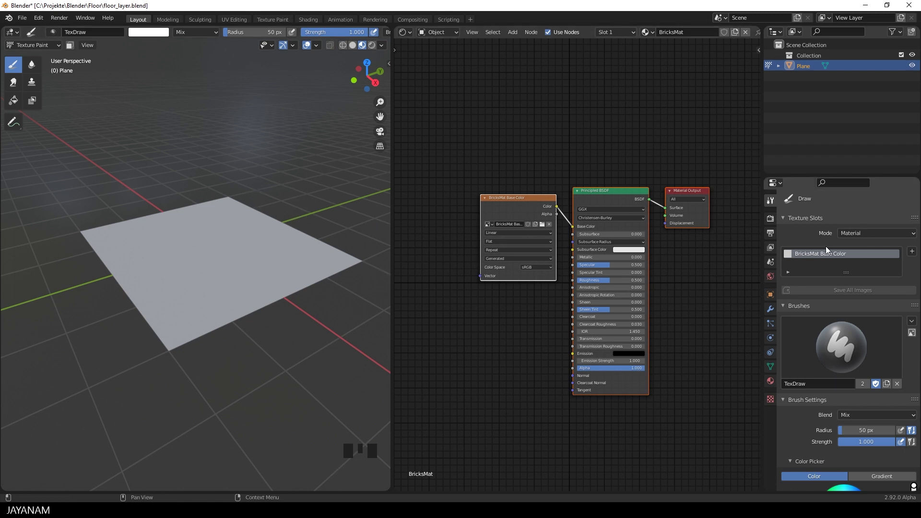
left_click(770, 219)
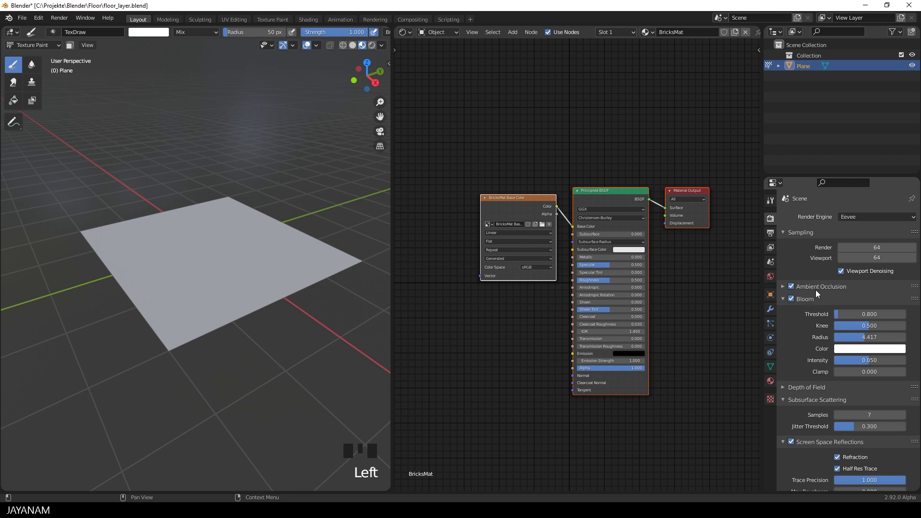
left_click(771, 200)
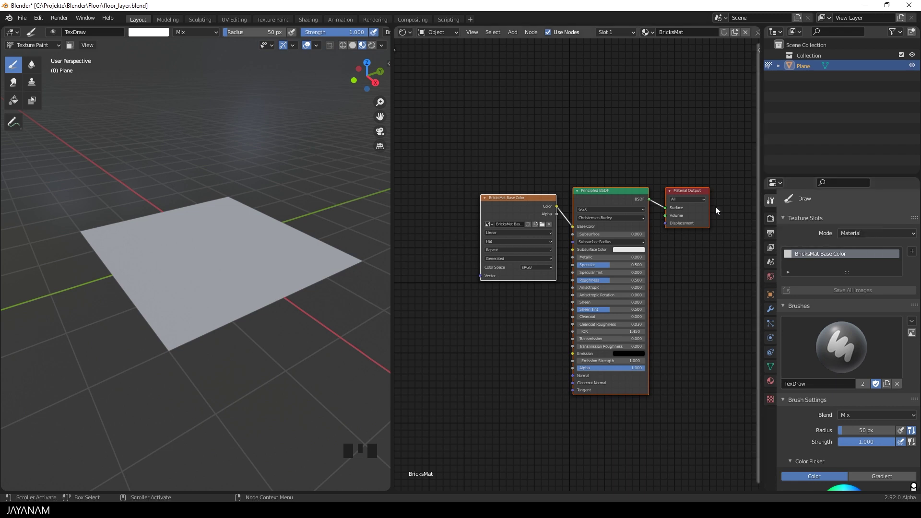
Load TexturesCom_Brick_Medieval_1K_albedo.tif into the base-colour image node and view the bricked floor
left_click(542, 224)
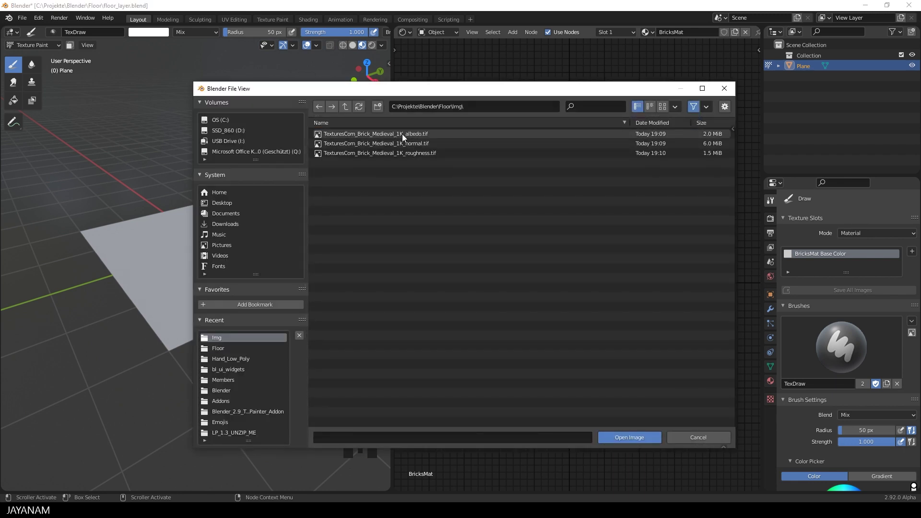
double_click(402, 134)
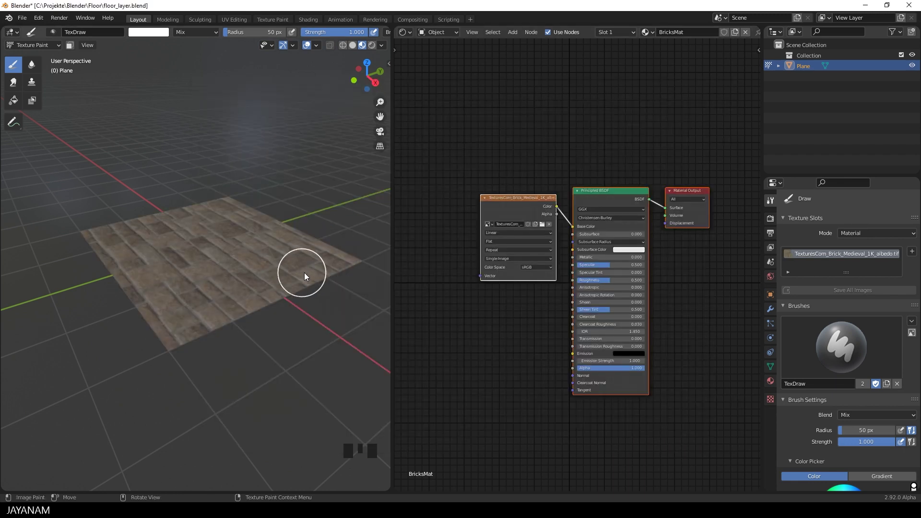
middle_click_drag(331, 267, 274, 263)
scroll(231, 270, "up", 2)
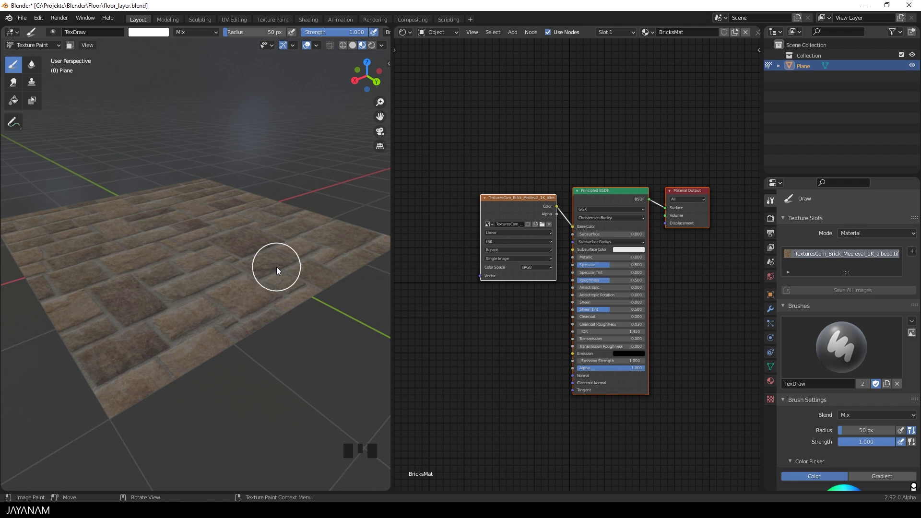
Return to Object Mode, add a point light, and lift it vertically above the floor
key("ctrl+Tab")
left_click(215, 267)
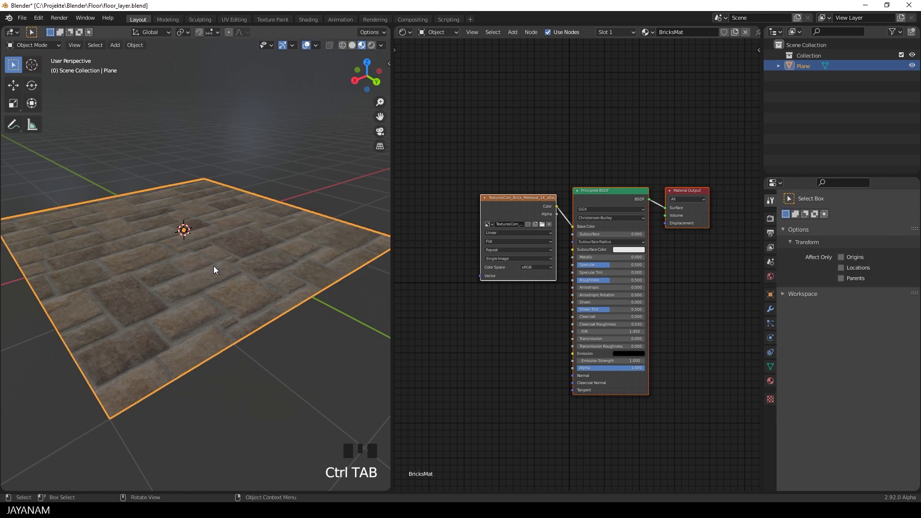
key("shift+a")
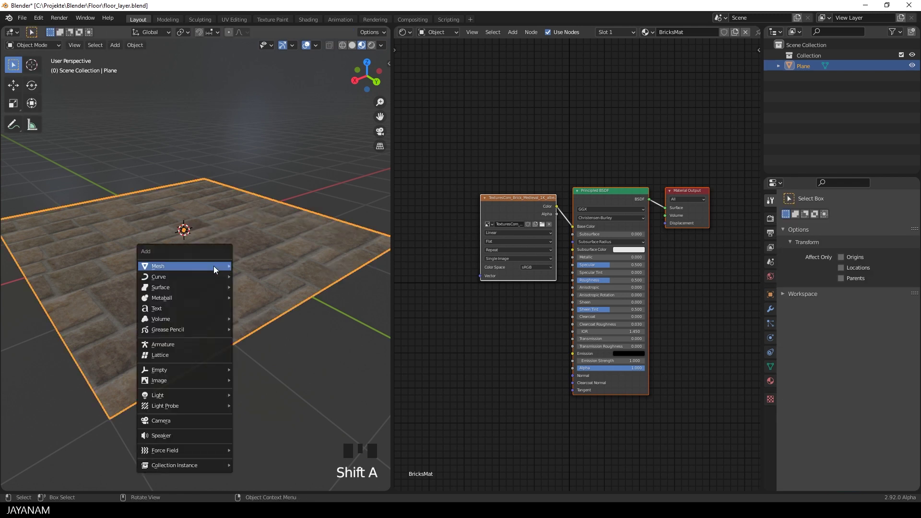
mouse_move(214, 267)
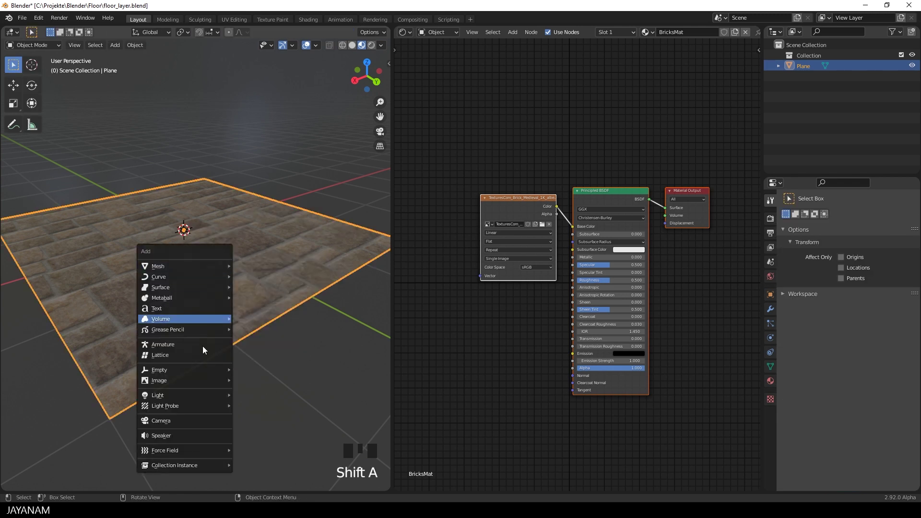
mouse_move(194, 395)
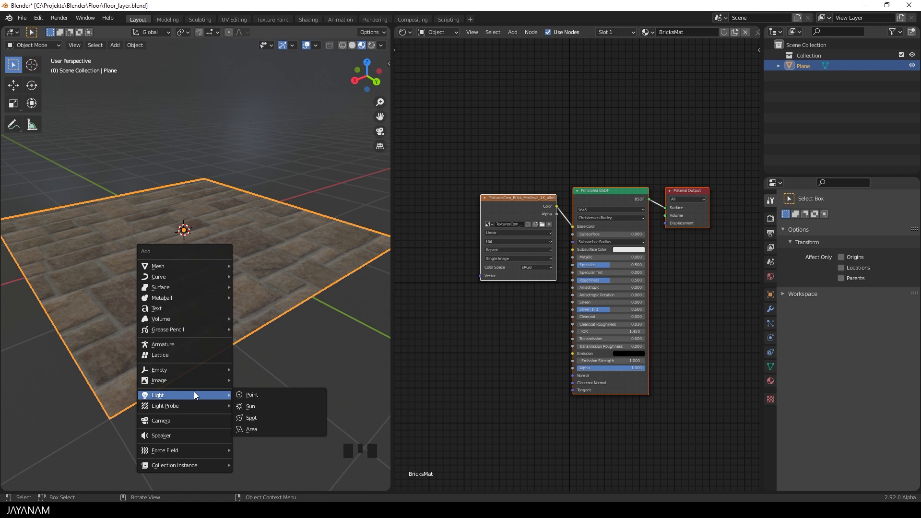
left_click(252, 395)
key("g")
key("z")
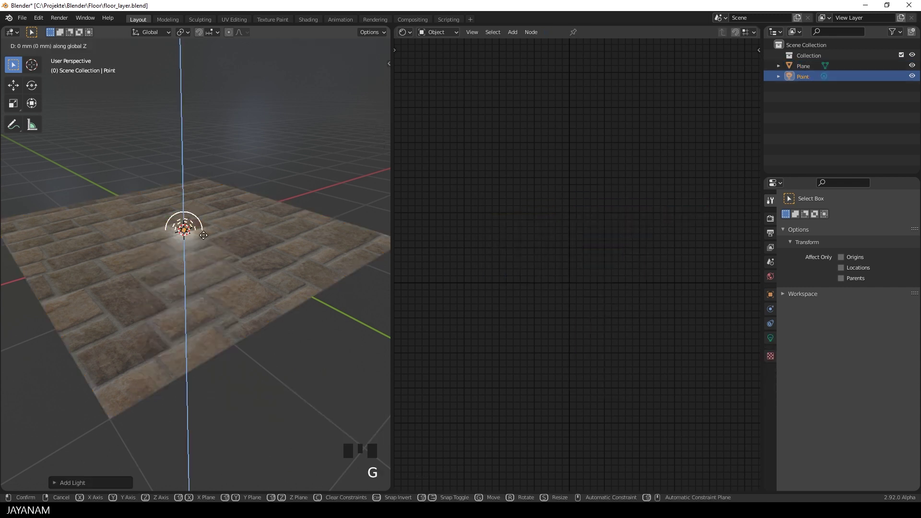
left_click(203, 190)
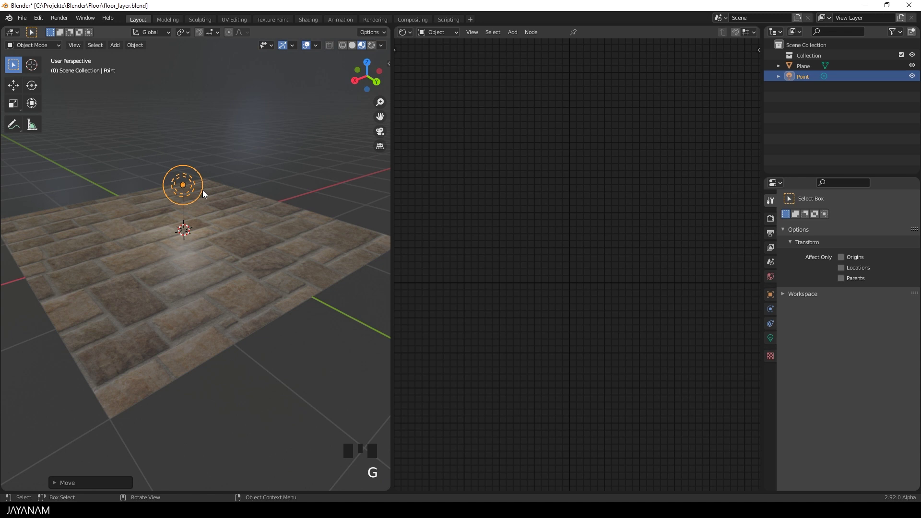
Set the point light's power to 200 W and move it higher, off to one side
left_click(770, 337)
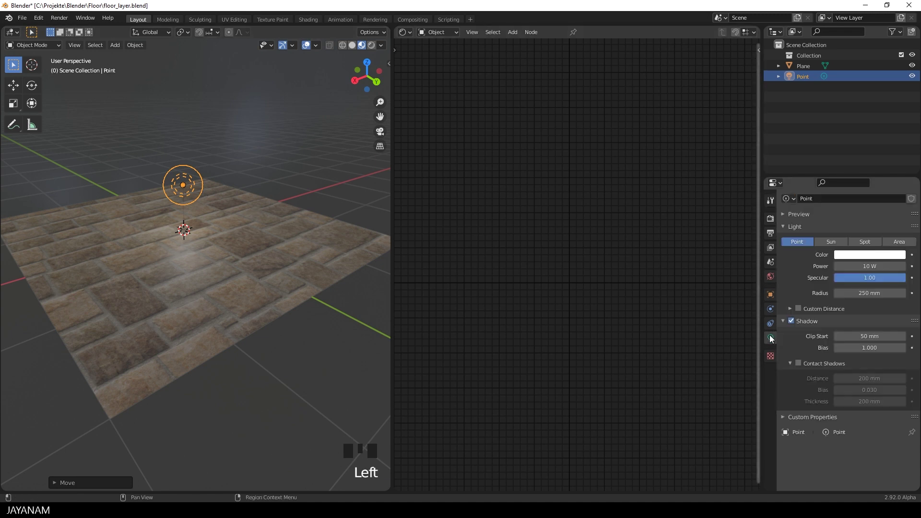
double_click(872, 267)
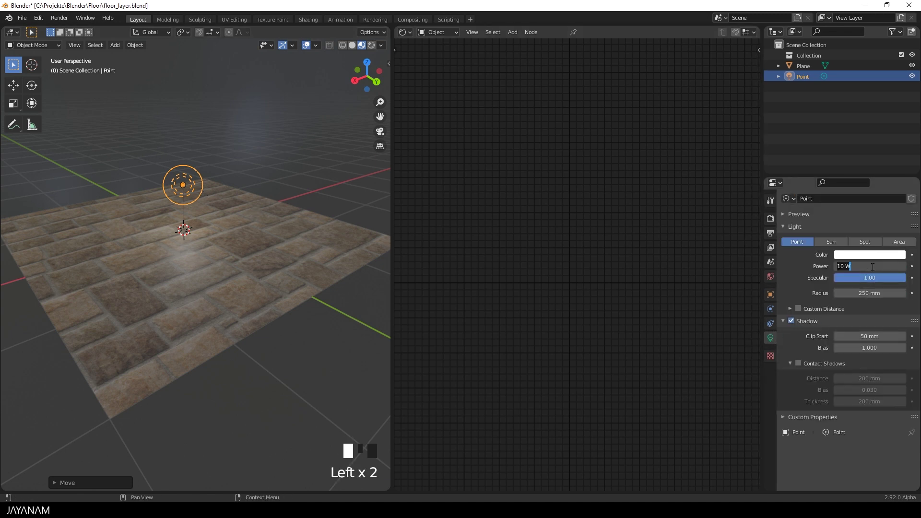
type("400")
key("Return")
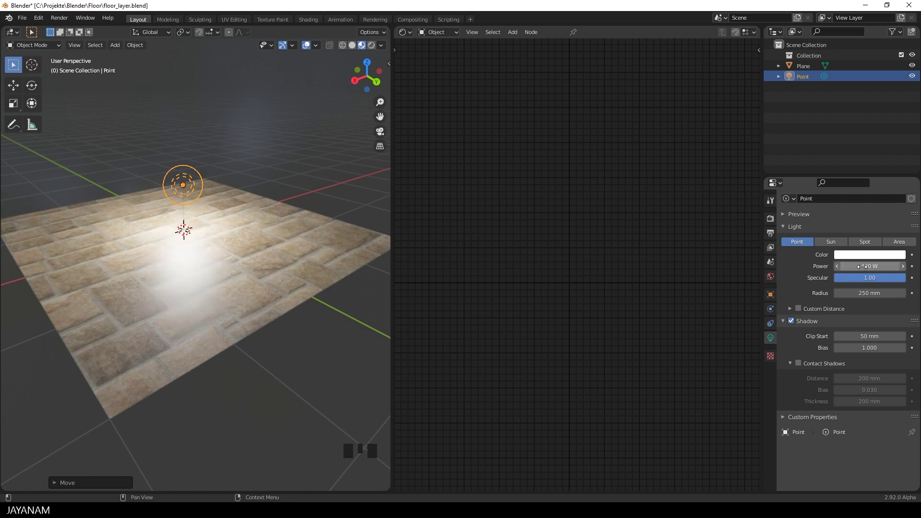
left_click(862, 266)
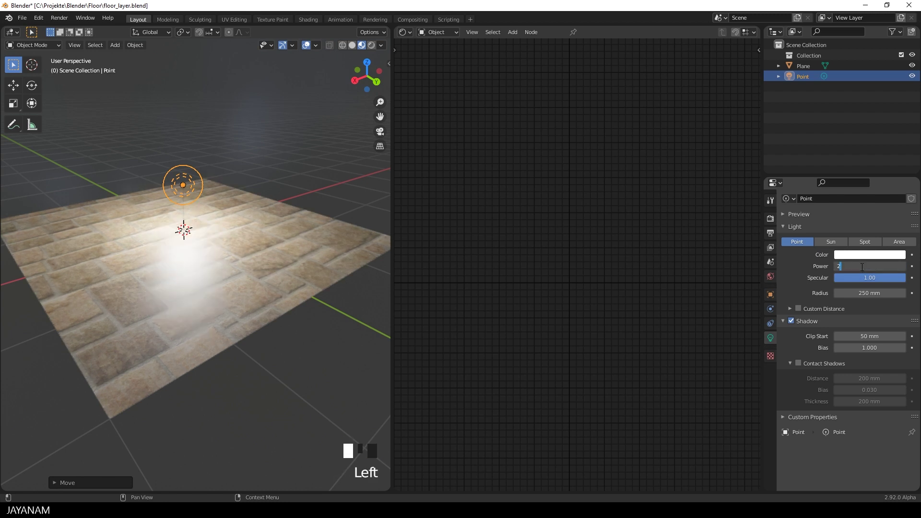
type("200")
key("Return")
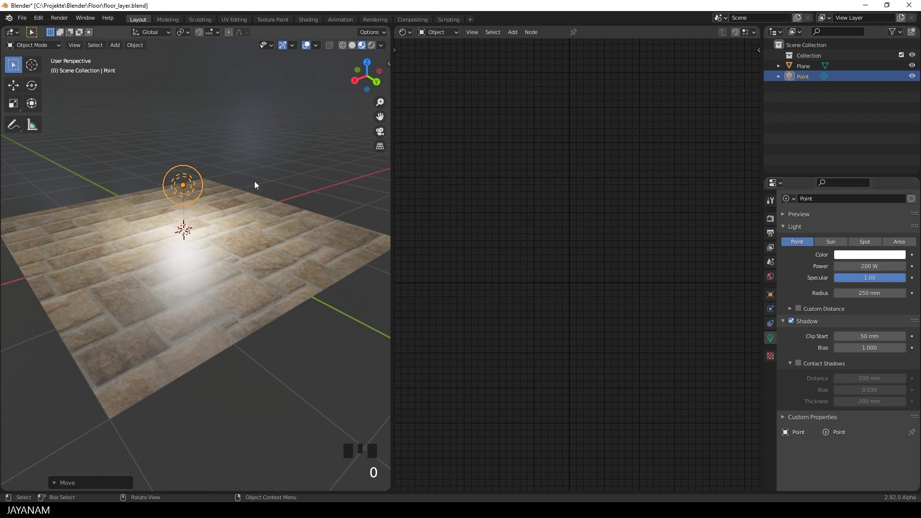
key("g")
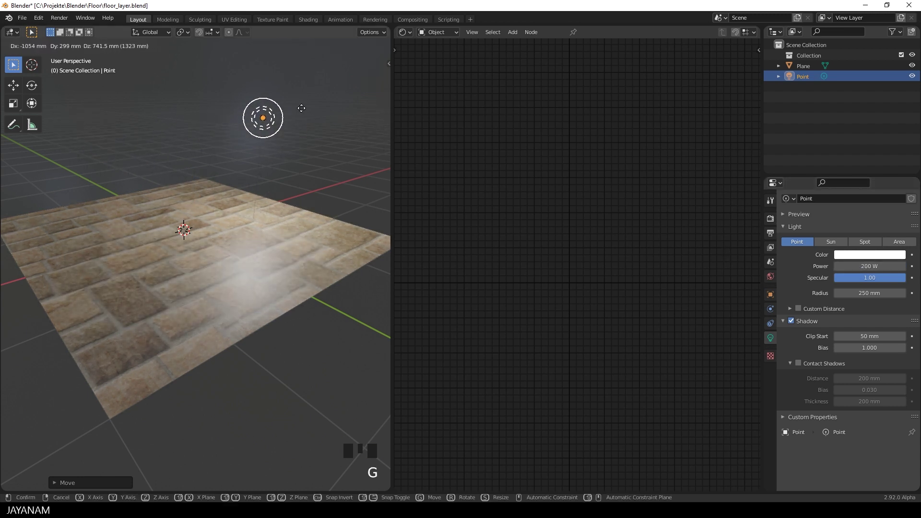
left_click(158, 105)
Select the floor plane and switch it back to Texture Paint mode
left_click(219, 231)
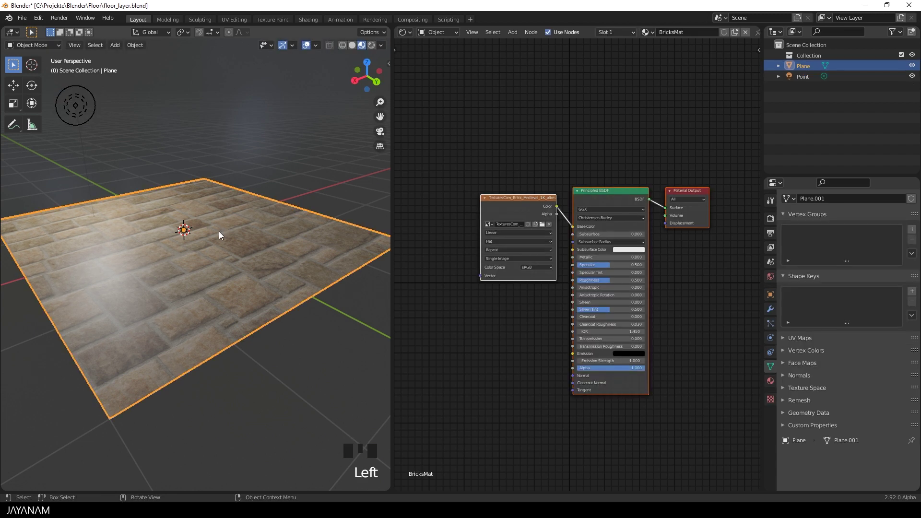
left_click(49, 46)
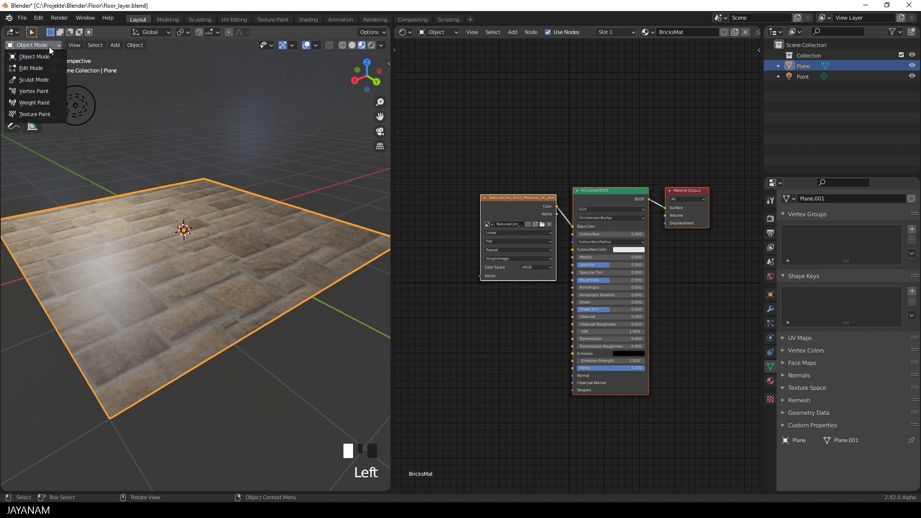
left_click(43, 113)
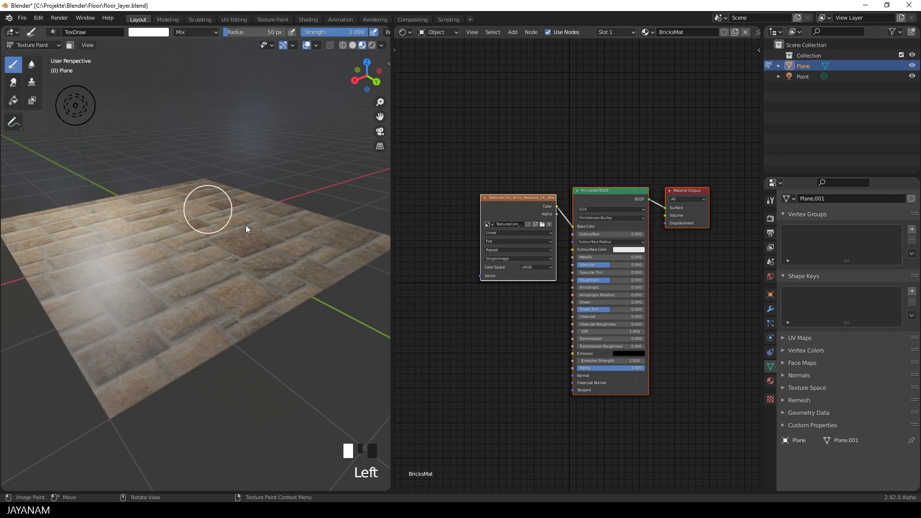
Add a 1024 x 1024 BricksMat Normal texture slot and frame the new Normal Map node
left_click(769, 199)
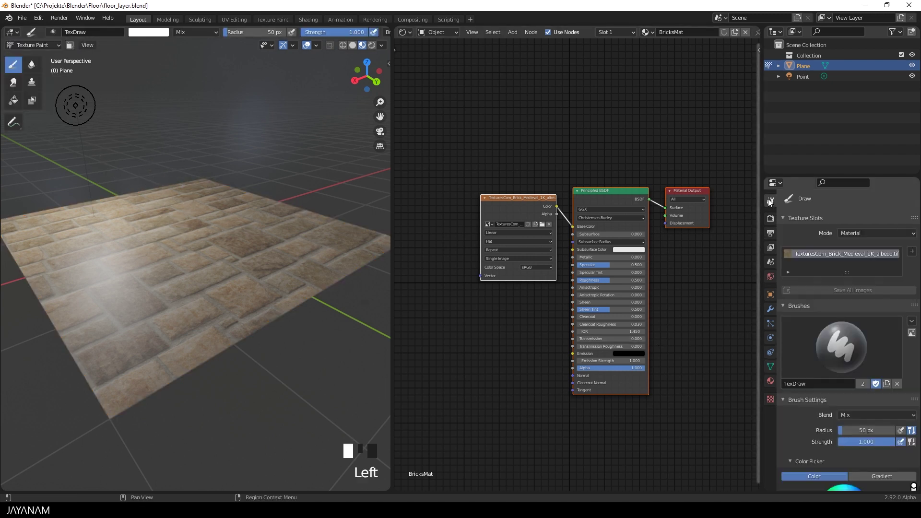
left_click(911, 253)
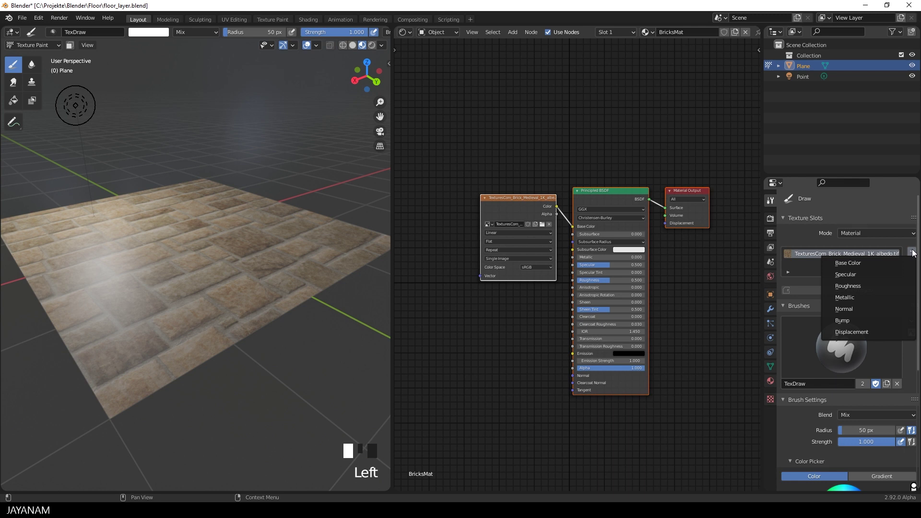
left_click(850, 311)
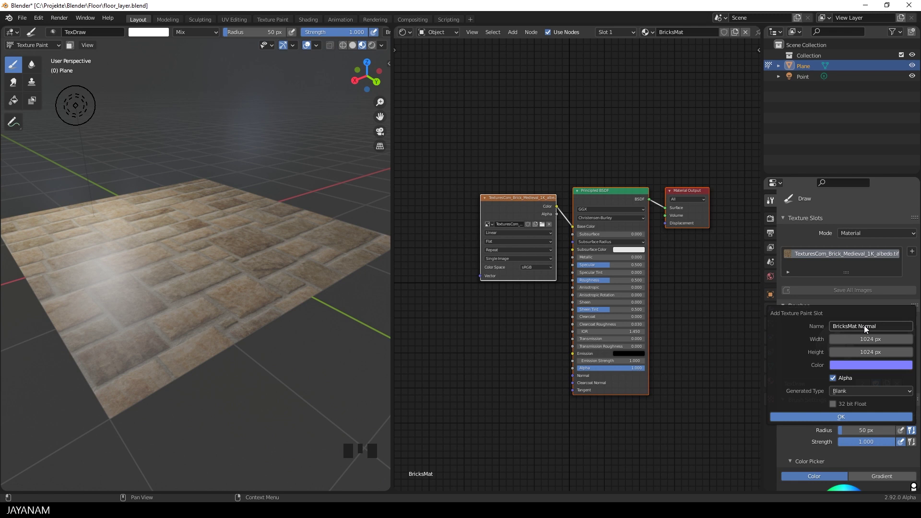
left_click(853, 417)
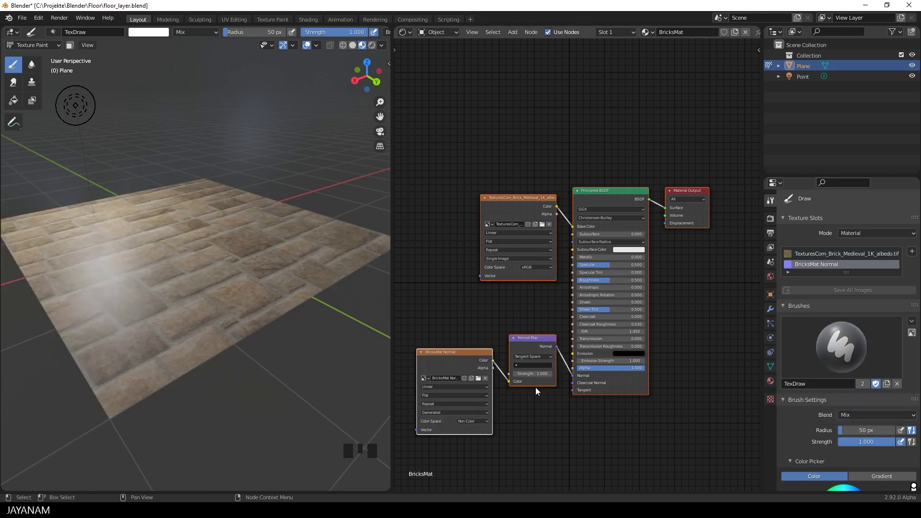
left_click(539, 338)
middle_click_drag(505, 307, 552, 255)
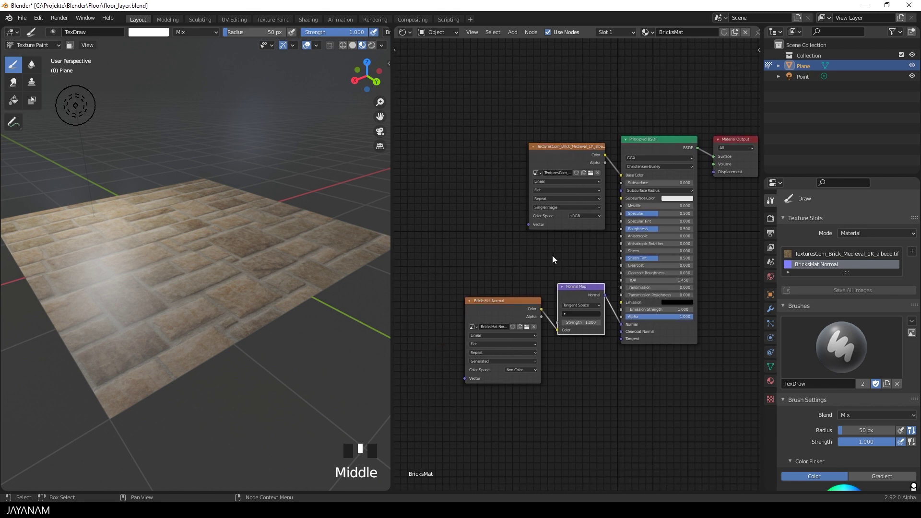
scroll(551, 255, "up", 3)
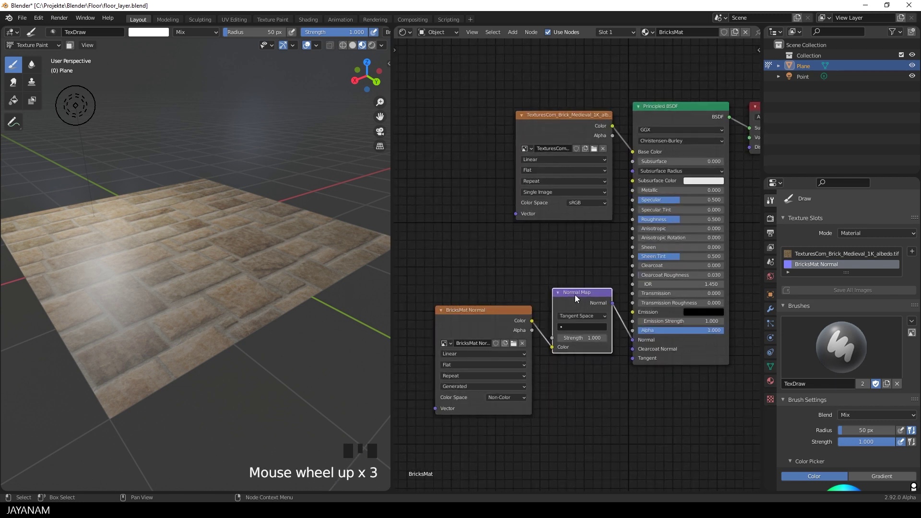
Load TexturesCom_Brick_Medieval_1K_normal.tif from the Img folder into the BricksMat Normal image node
left_click(514, 343)
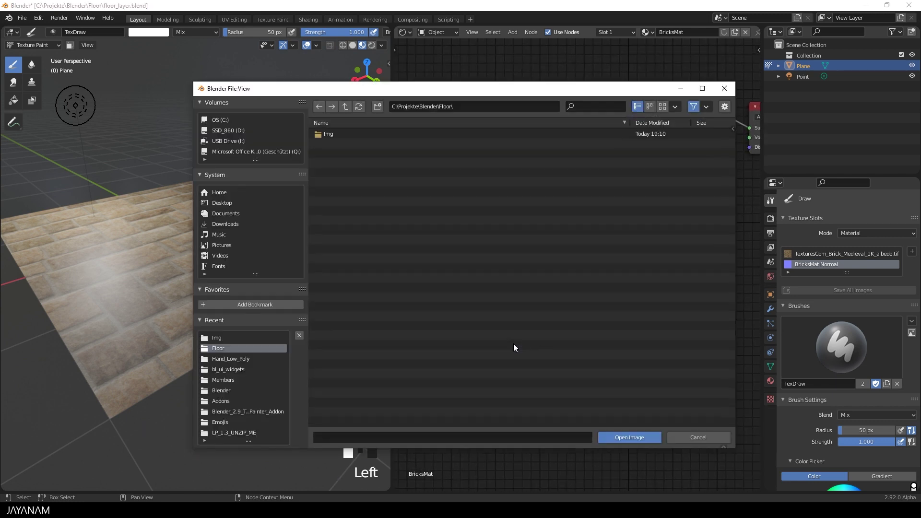
double_click(321, 134)
left_click(406, 143)
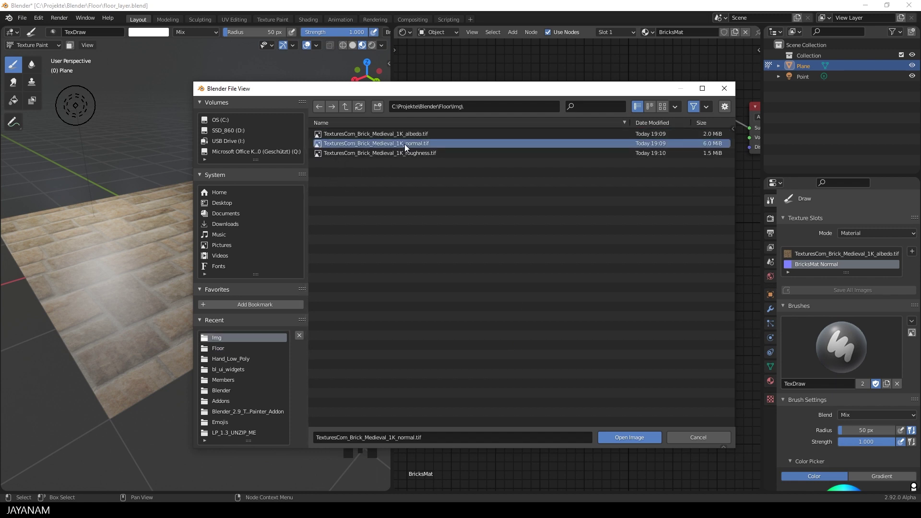
left_click(638, 434)
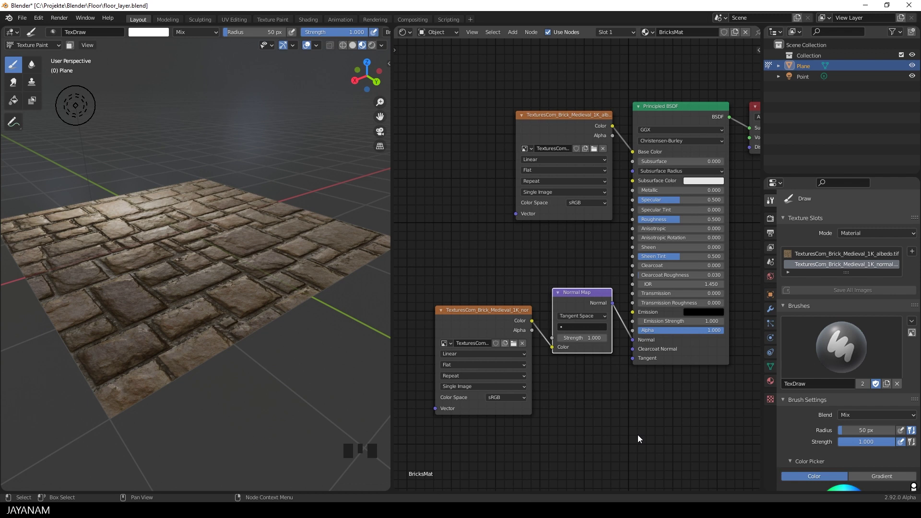
Set the normal image node's Color Space to Non-Color and check the brick relief
left_click(502, 397)
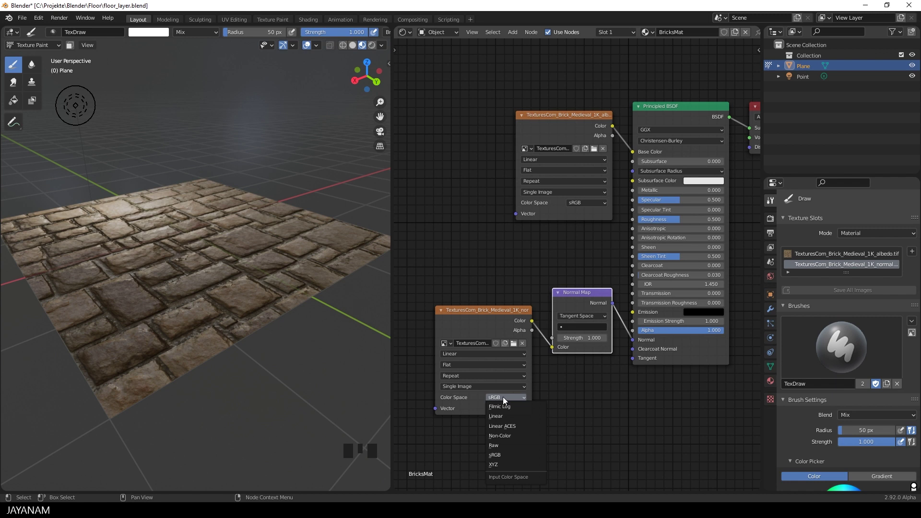
left_click(507, 436)
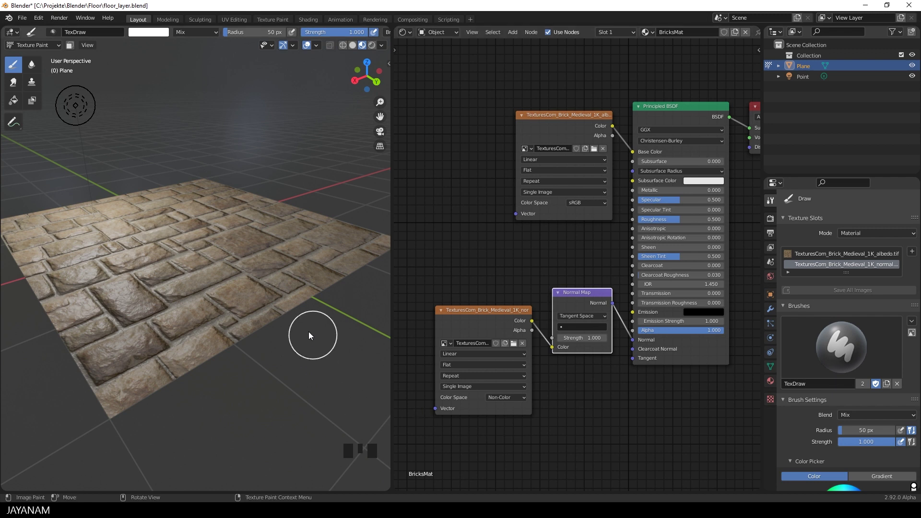
middle_click_drag(306, 326, 312, 324)
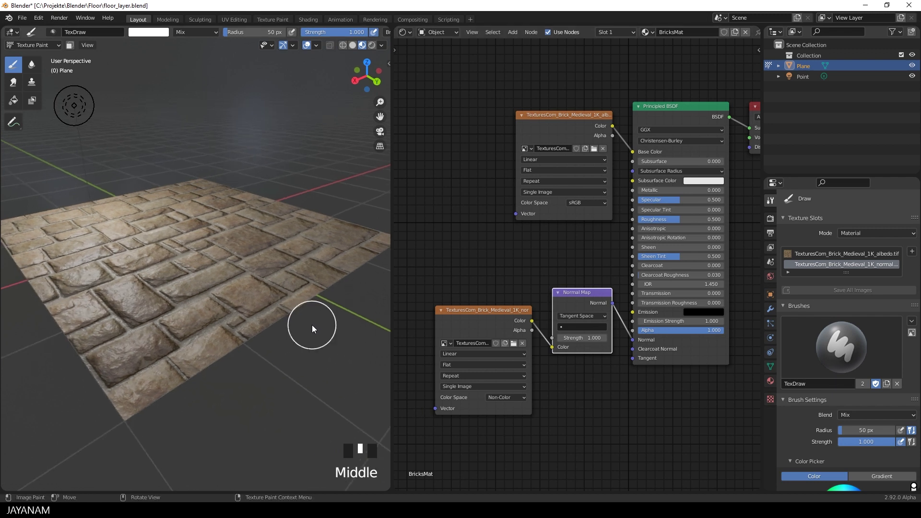
Return to Object Mode and move the point light to a new spot above the brick floor
key("ctrl+Tab")
left_click(221, 323)
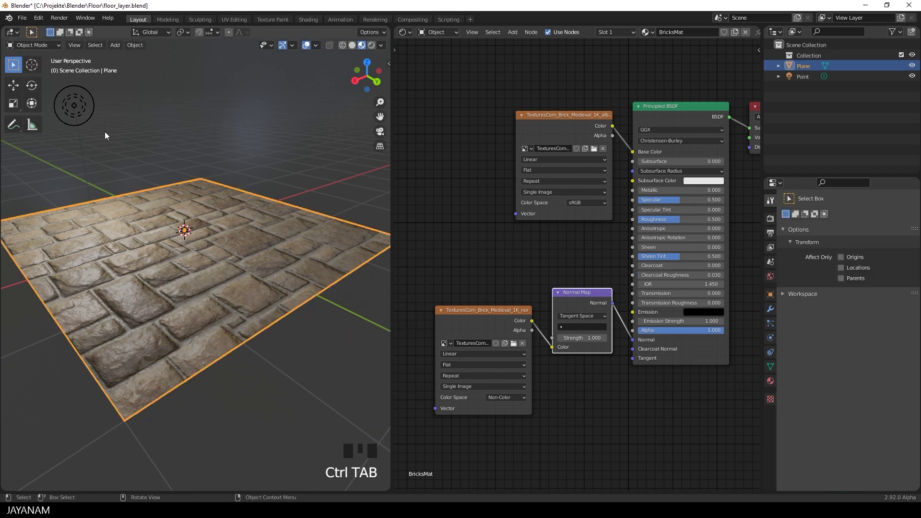
left_click(75, 108)
key("g")
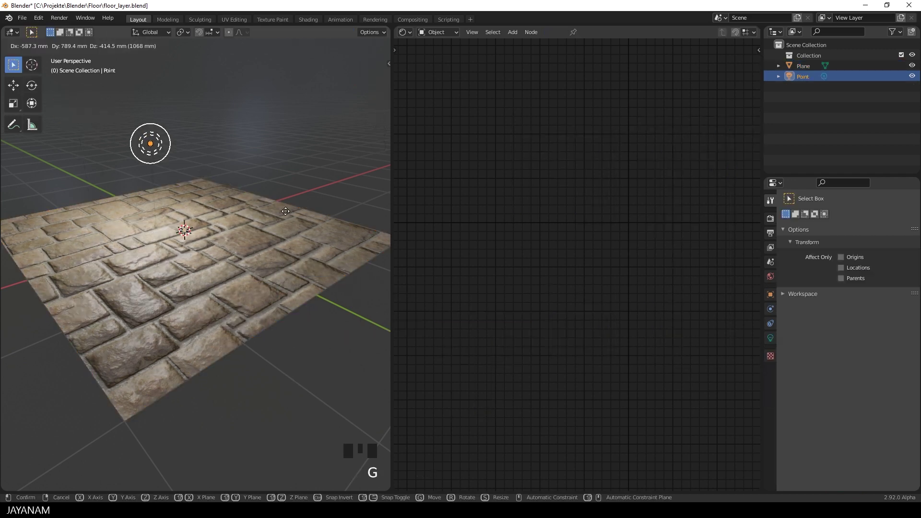
left_click(240, 203)
middle_click_drag(240, 203, 287, 204)
key("g")
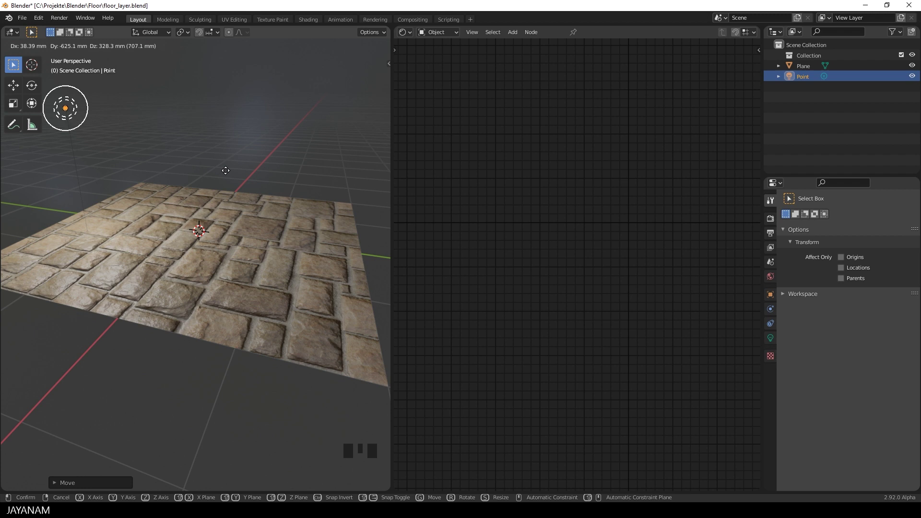
left_click(254, 187)
mouse_move(256, 198)
middle_mouse_down()
mouse_move(282, 204)
mouse_move(249, 203)
middle_mouse_up()
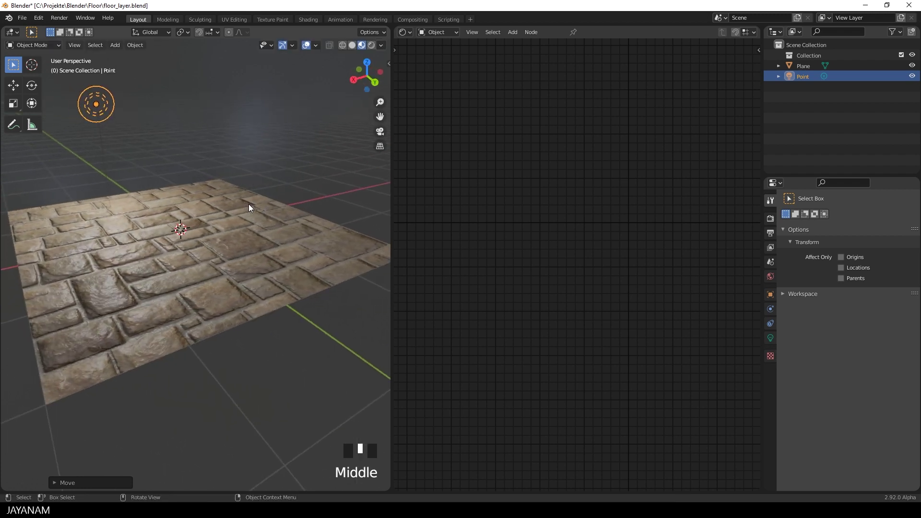
Put the floor plane in Texture Paint mode and add a BricksMat Roughness texture slot
left_click(259, 272)
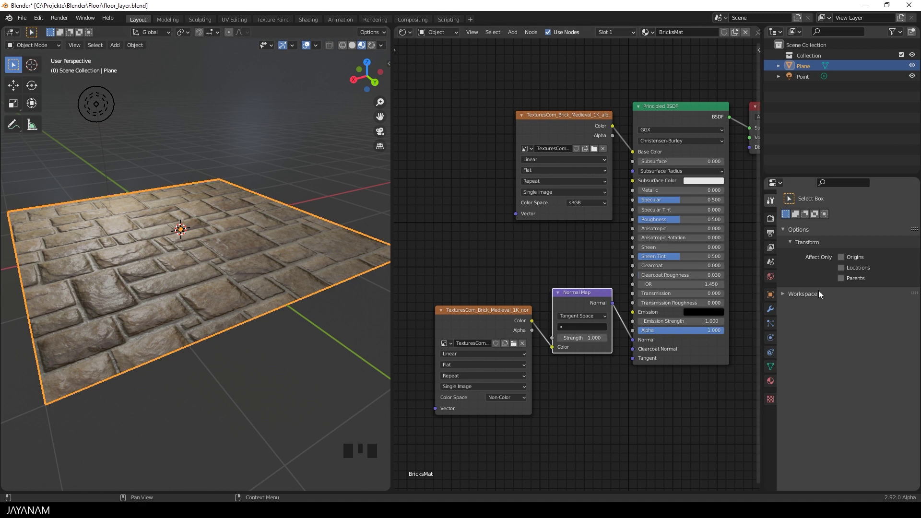
left_click(45, 45)
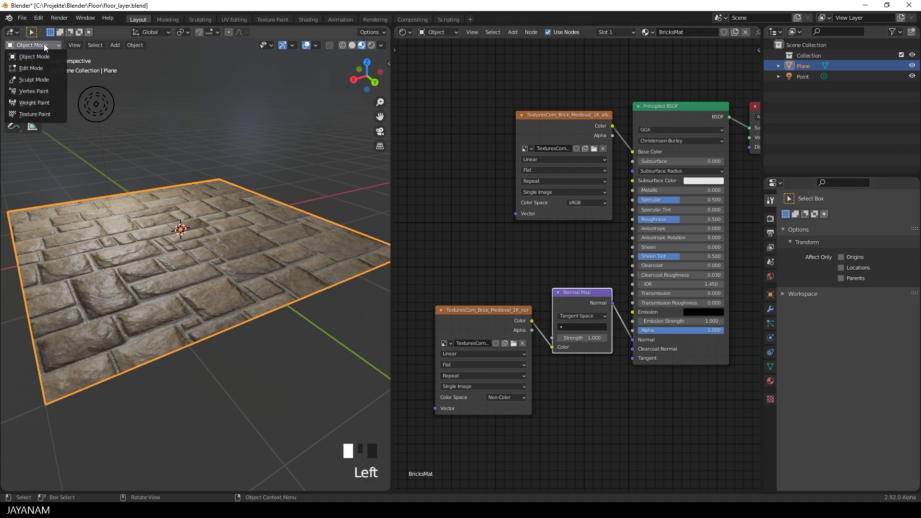
left_click(44, 114)
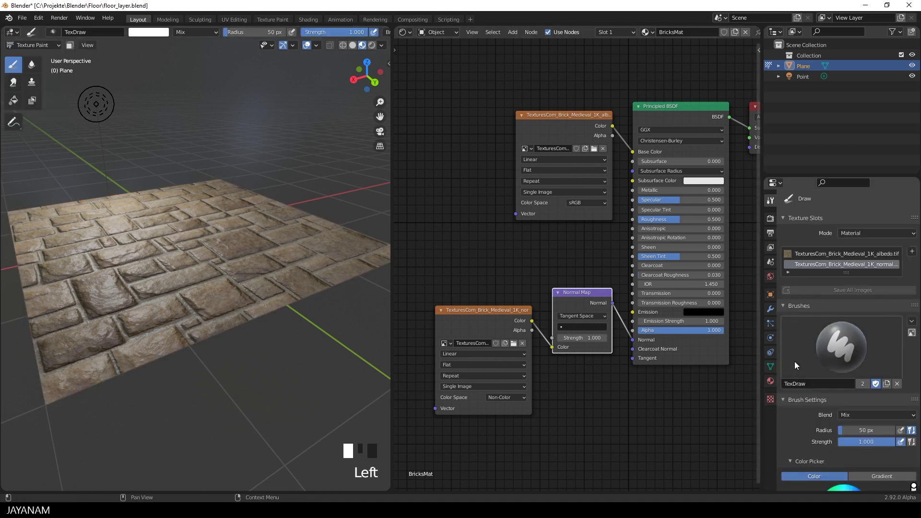
left_click(912, 254)
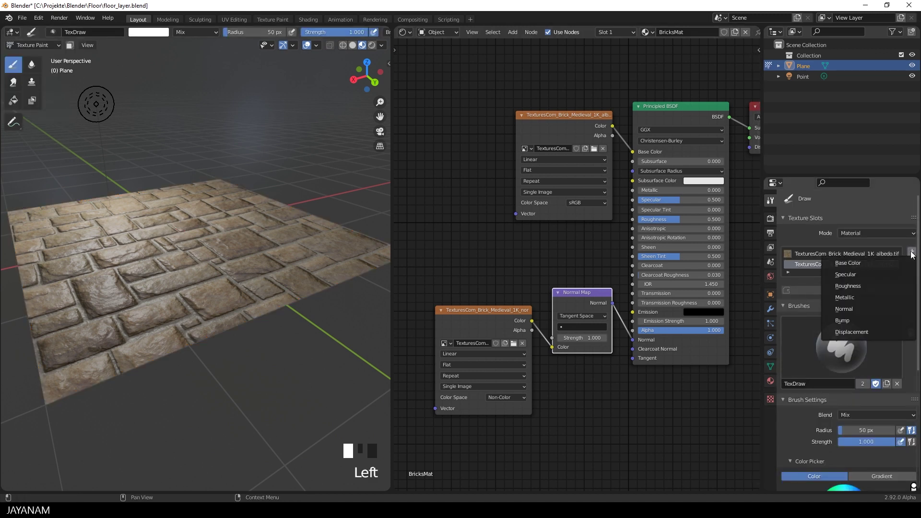
left_click(845, 286)
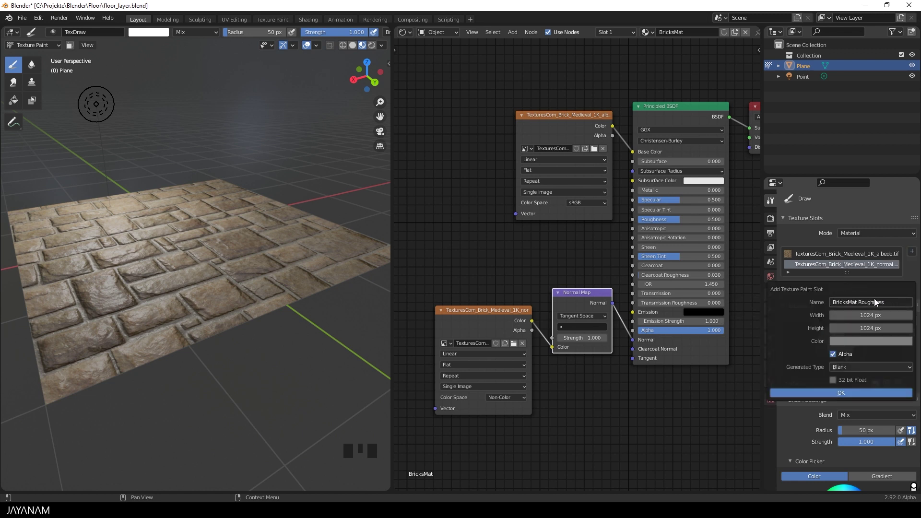
left_click(851, 392)
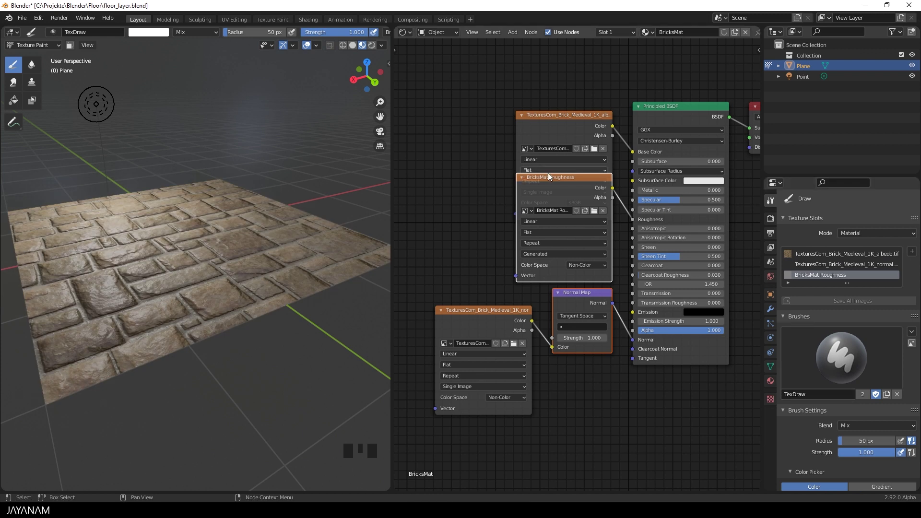
Spread out the Normal Map, albedo and BricksMat Roughness nodes so they no longer overlap
left_click_drag(548, 173, 484, 203)
left_click(522, 308)
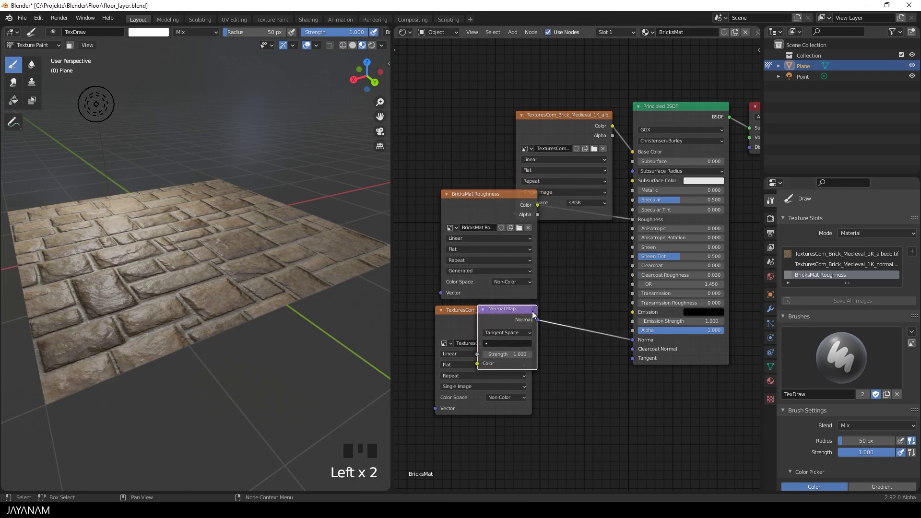
left_click_drag(522, 308, 596, 329)
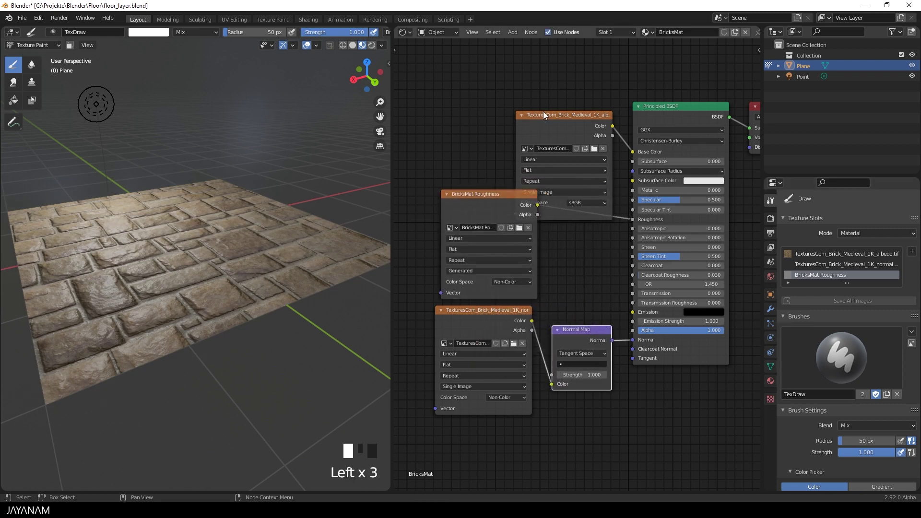
left_click_drag(543, 112, 500, 64)
left_click_drag(505, 201, 521, 195)
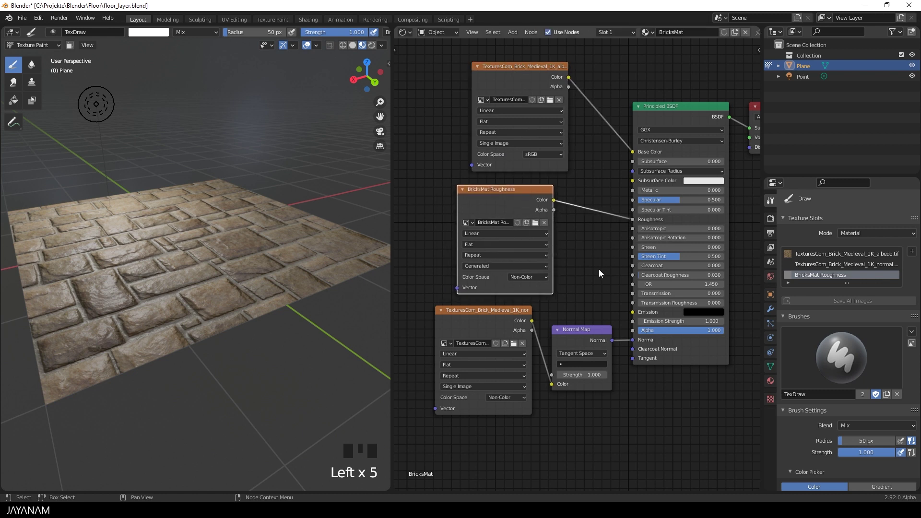
Load TexturesCom_Brick_Medieval_1K_roughness.tif into the roughness image node and return to Object Mode
left_click(535, 222)
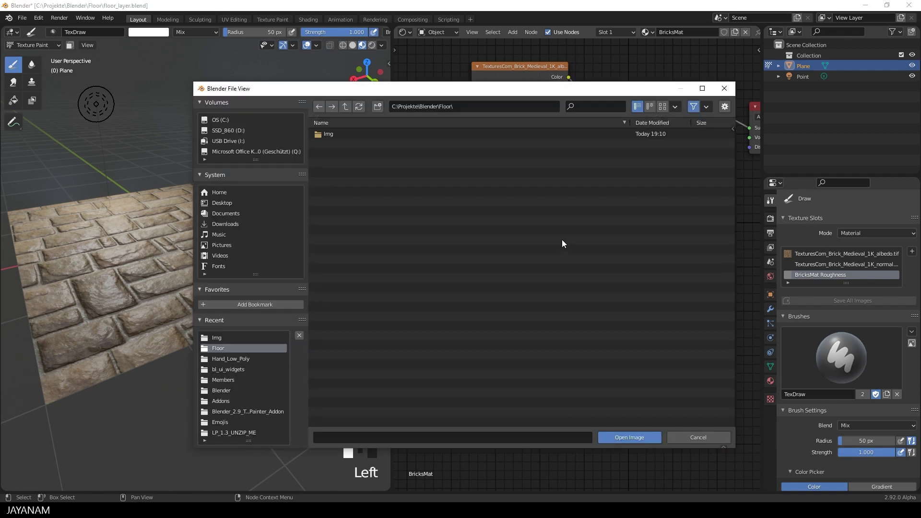
left_click(329, 134)
left_click(419, 152)
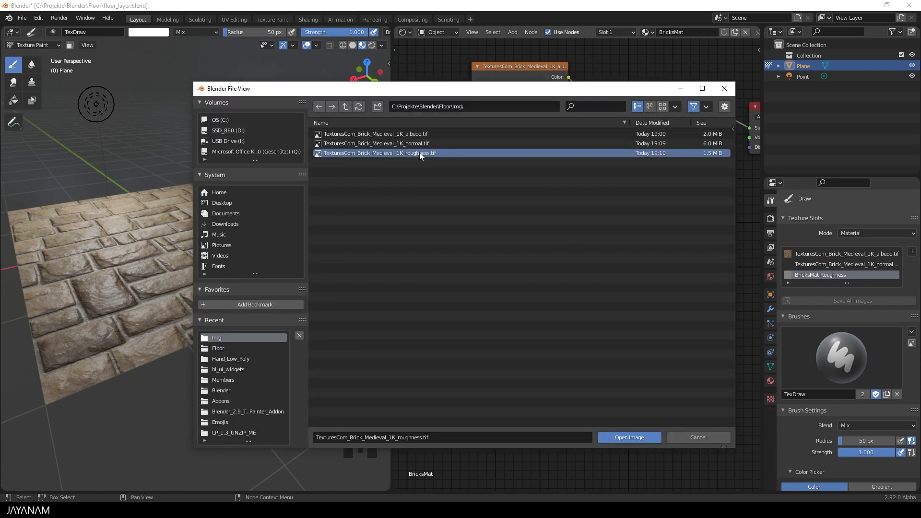
left_click(619, 438)
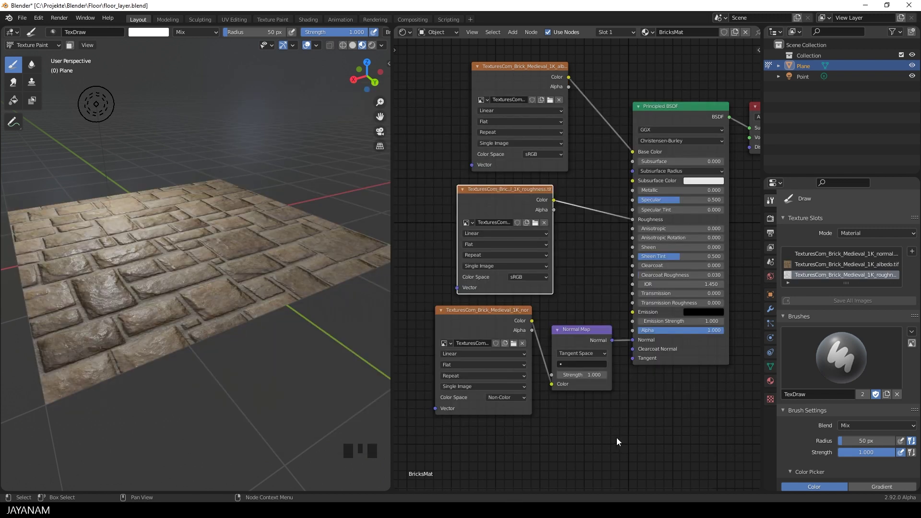
middle_click_drag(218, 274, 245, 295, "shift")
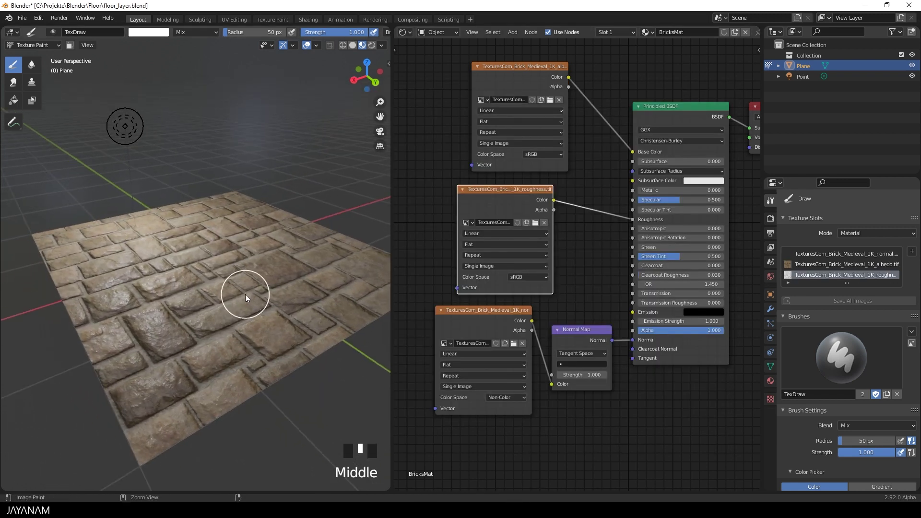
key("ctrl+Tab")
Move the point light higher and to the left above the brick floor, then select the floor plane
left_click(121, 118)
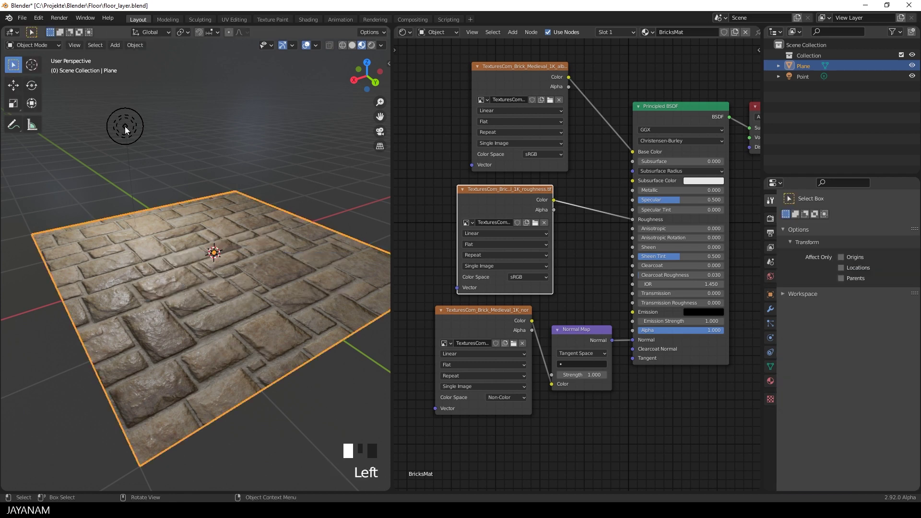
key("g")
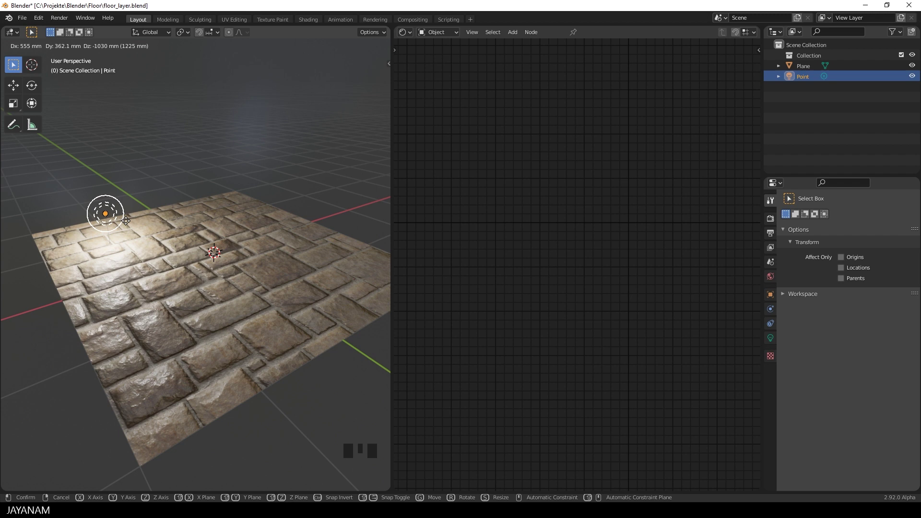
left_click(147, 186)
middle_click_drag(148, 184, 147, 177)
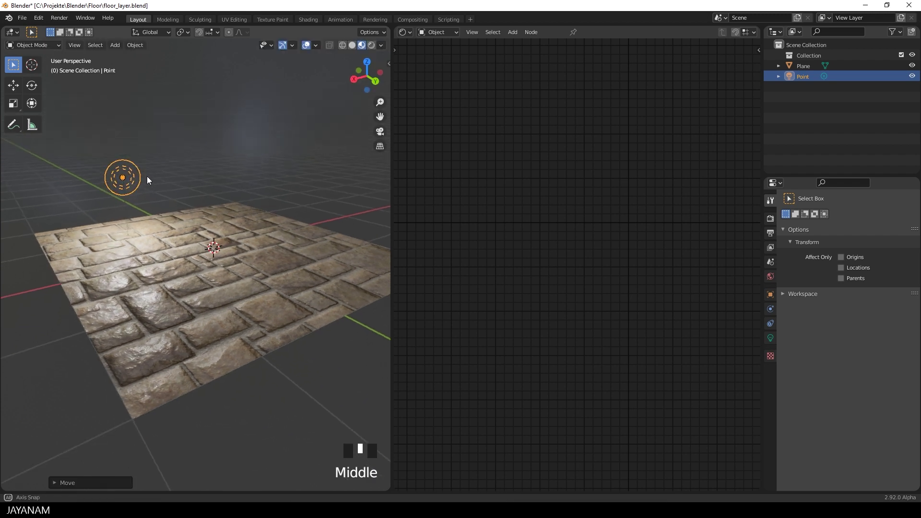
scroll(146, 176, "up", 2)
key("g")
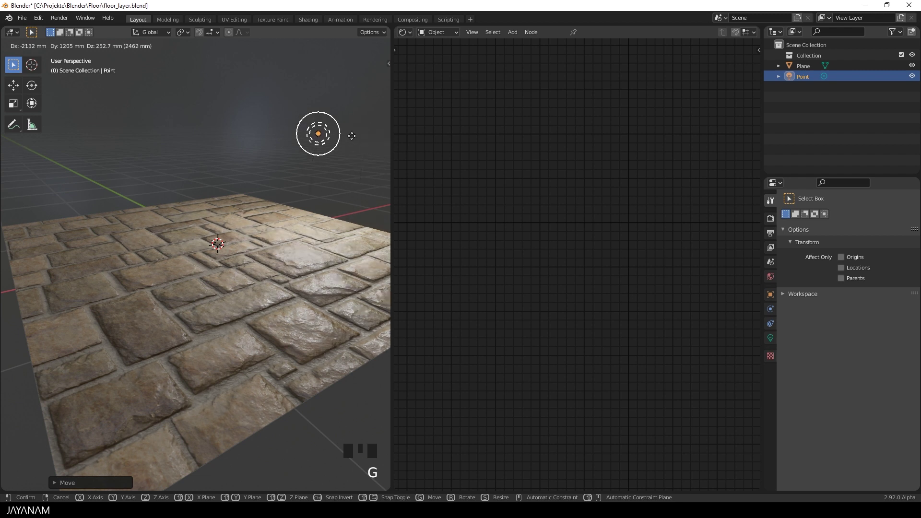
left_click(143, 127)
scroll(183, 185, "down", 2)
middle_click_drag(275, 198, 265, 247, "shift")
scroll(267, 259, "up", 1)
left_click(263, 281)
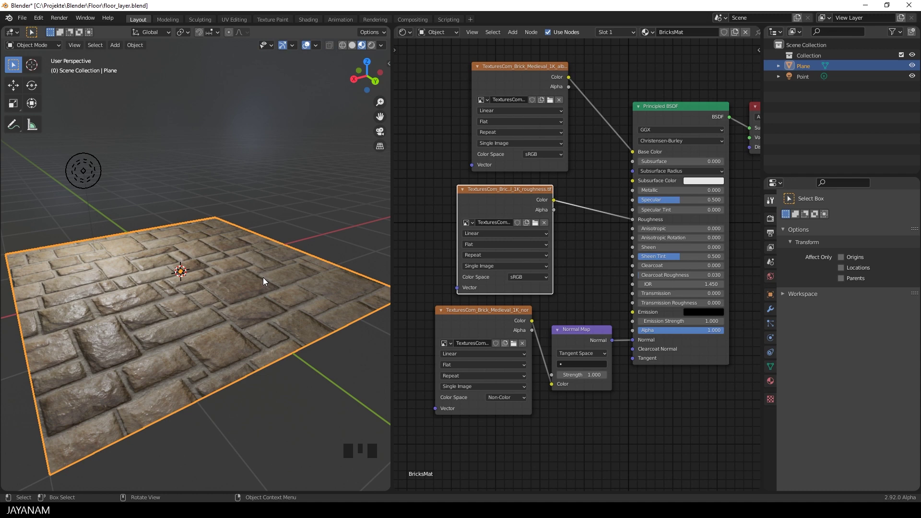
Enter Edit Mode on the floor plane and cancel a trial scale
key("Tab")
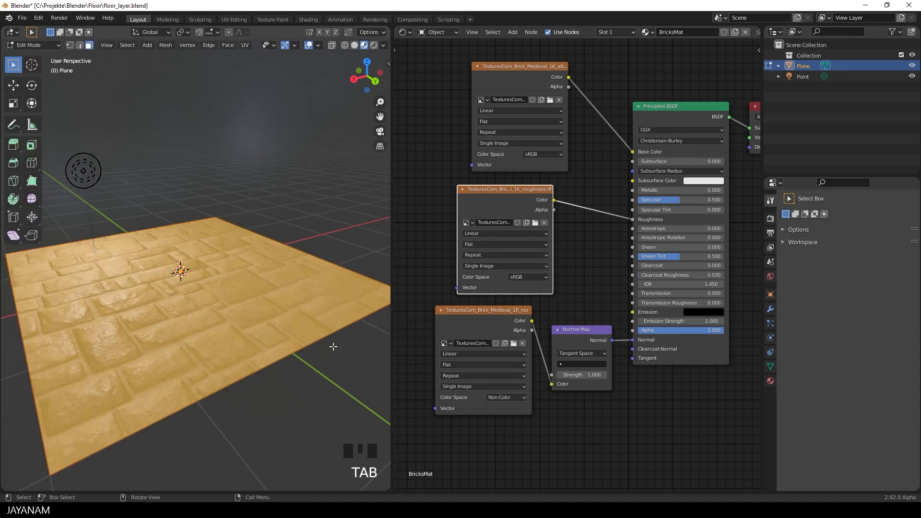
key("s")
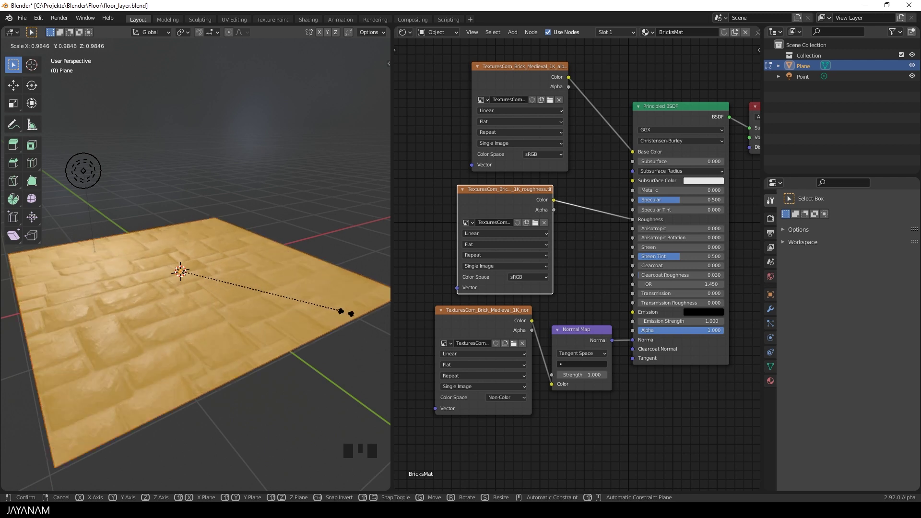
key("Escape")
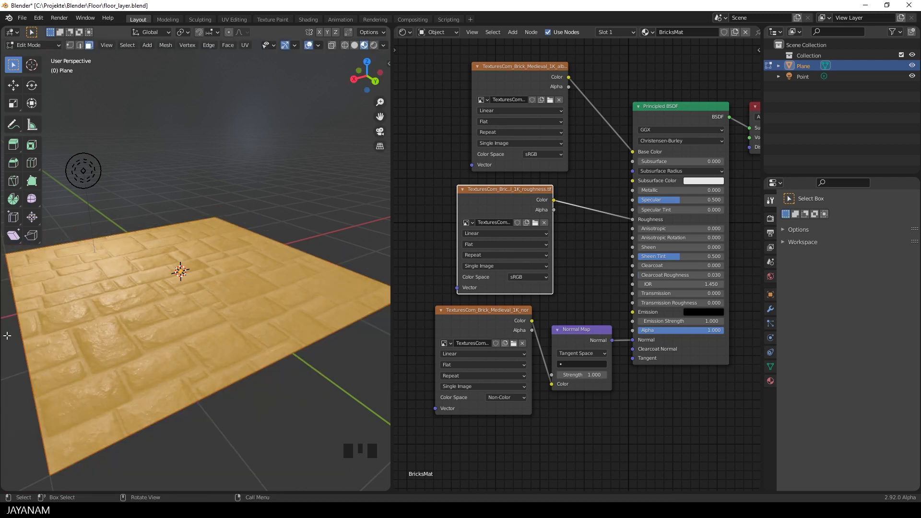
Switch to Edge select and undo a test edge move with the Move tool
left_click(254, 371)
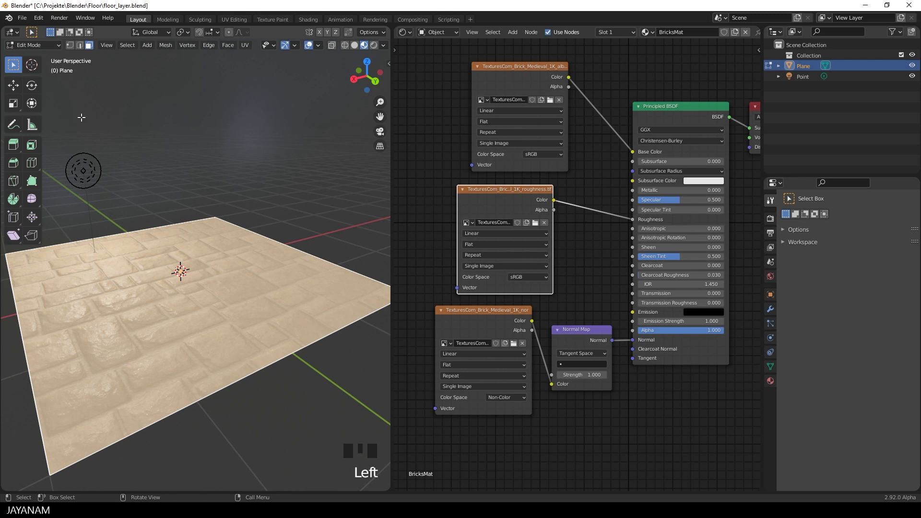
left_click(80, 44)
double_click(218, 246)
left_click(253, 379)
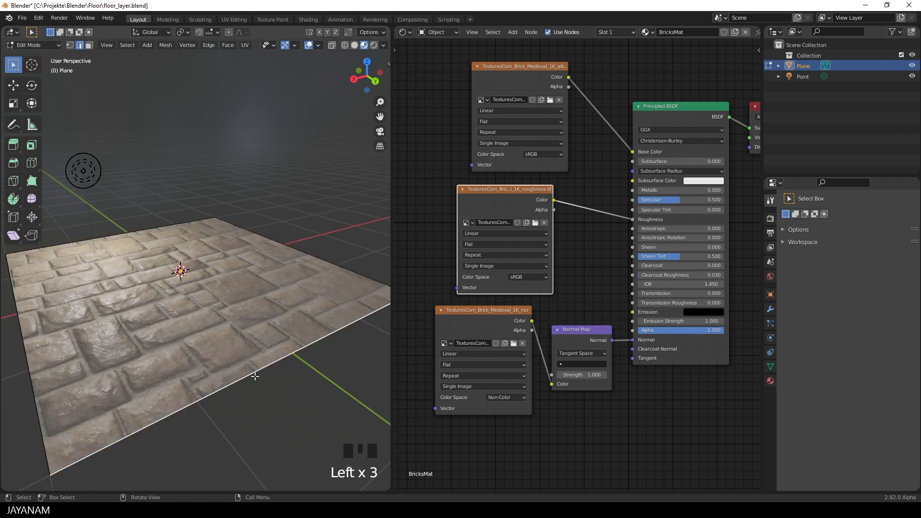
left_click(13, 85)
mouse_move(289, 354)
left_mouse_down()
mouse_move(288, 365)
mouse_move(278, 357)
left_mouse_up()
key("ctrl+z")
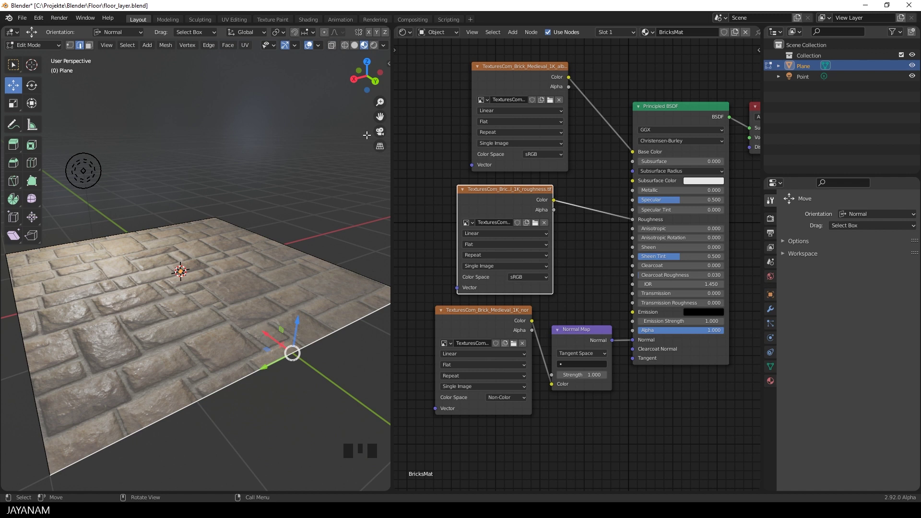
Enable Correct Face Attributes so UVs are preserved, then slide the selected edge
scroll(372, 33, "down", 4)
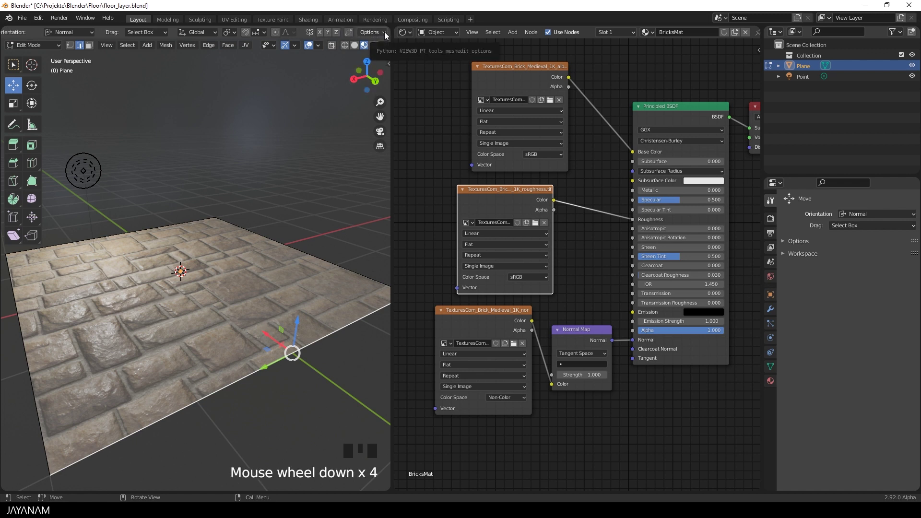
left_click(384, 31)
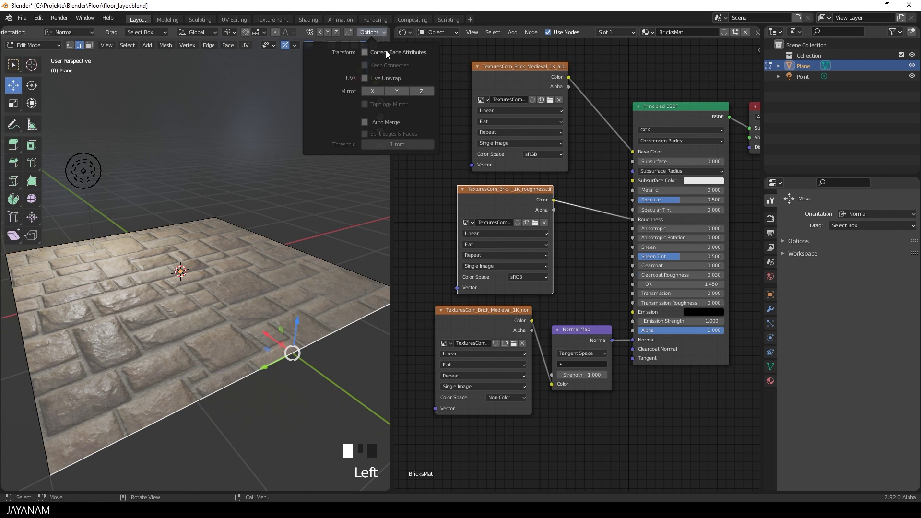
left_click(388, 51)
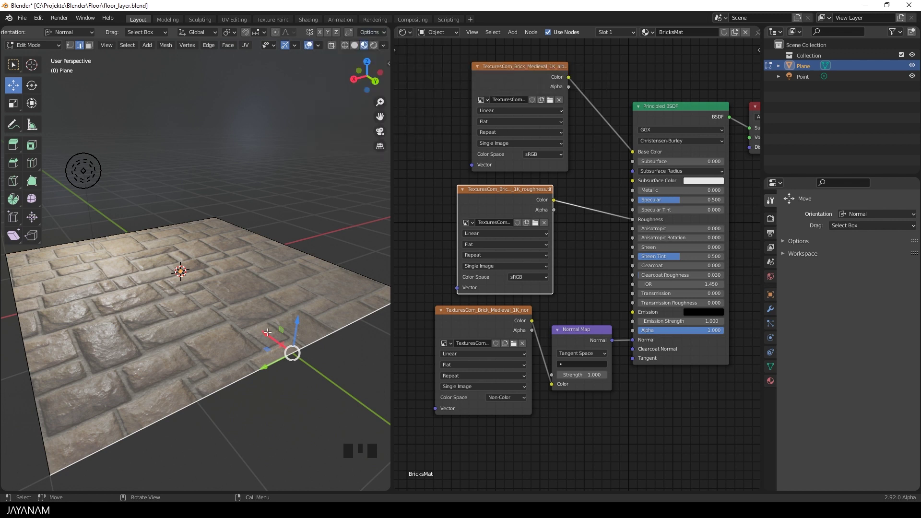
left_click_drag(267, 332, 27, 446)
Push the right edge 2000 mm, the left edge 1000 mm and the upper edge outward
scroll(209, 336, "down", 3)
middle_click_drag(209, 336, 208, 361)
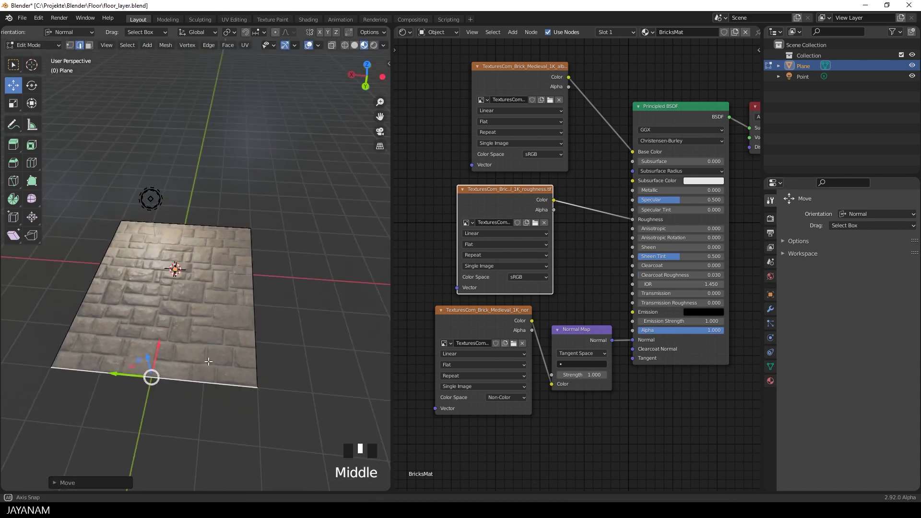
scroll(209, 361, "up", 1)
left_click(272, 369)
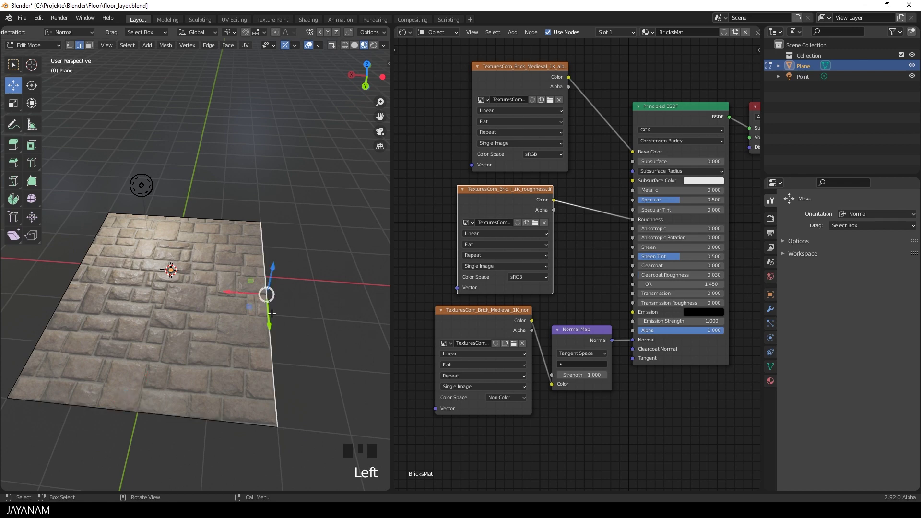
left_click_drag(268, 294, 370, 298, "ctrl")
middle_click_drag(370, 298, 364, 268)
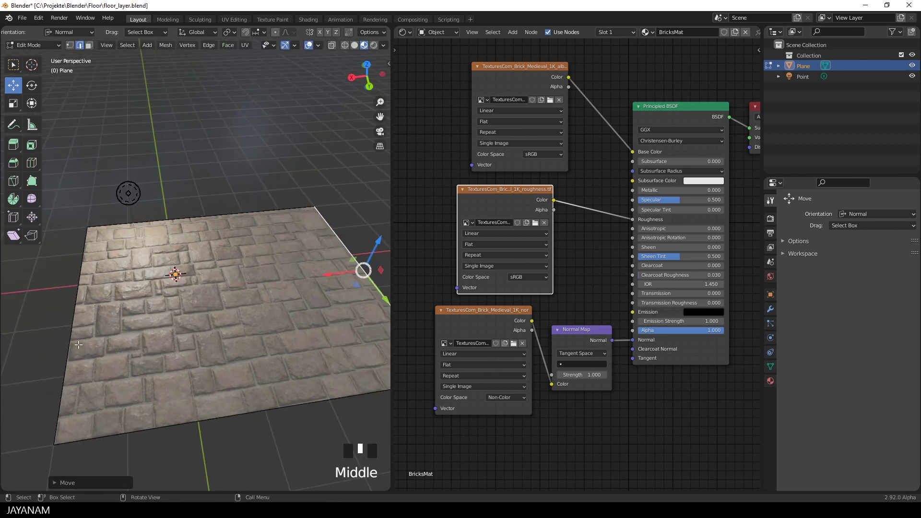
left_click(76, 304)
left_click_drag(76, 304, 20, 309, "ctrl")
middle_click_drag(20, 308, 55, 383)
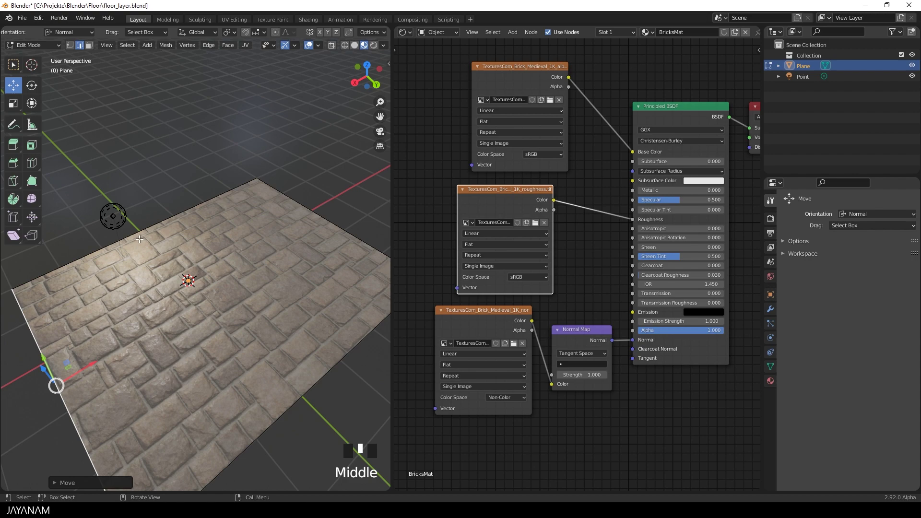
left_click(156, 222)
left_click_drag(156, 222, 157, 230, "ctrl")
middle_click_drag(156, 229, 278, 244)
scroll(144, 211, "down", 2)
Return to Object Mode and start moving the point light higher over the floor
key("Tab")
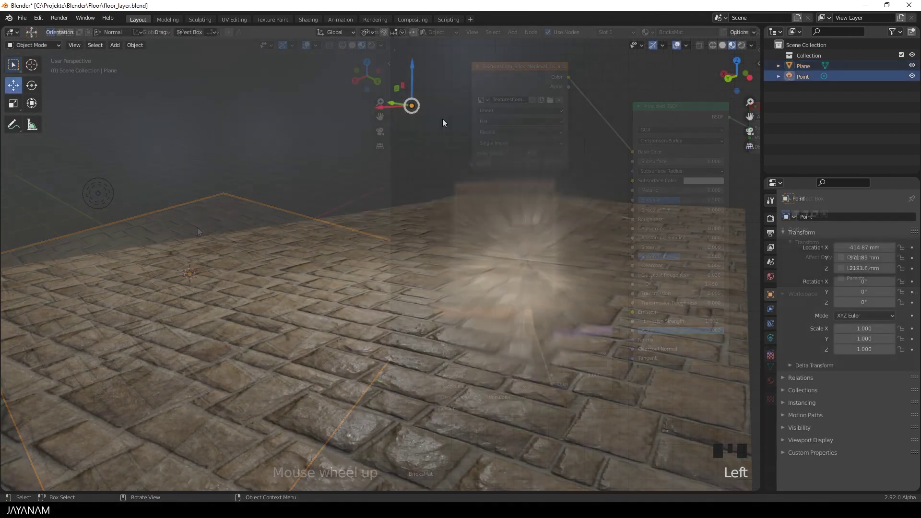
key("g")
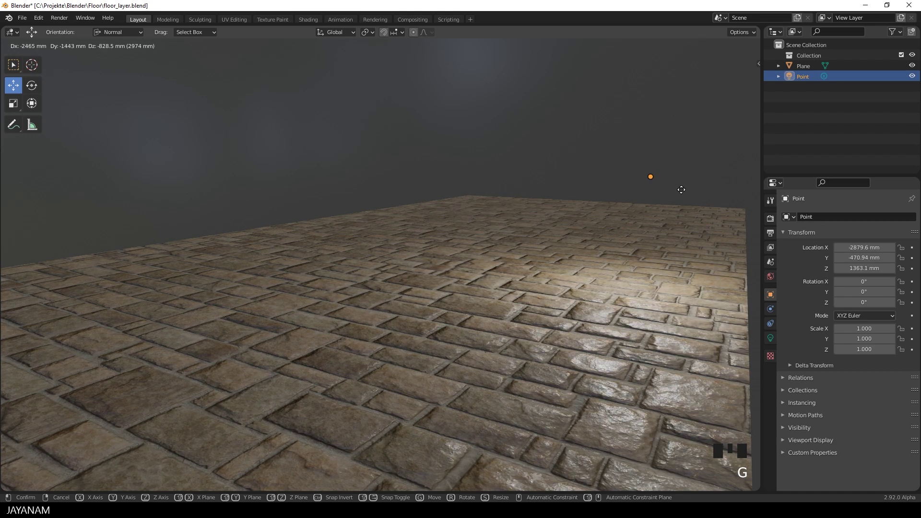